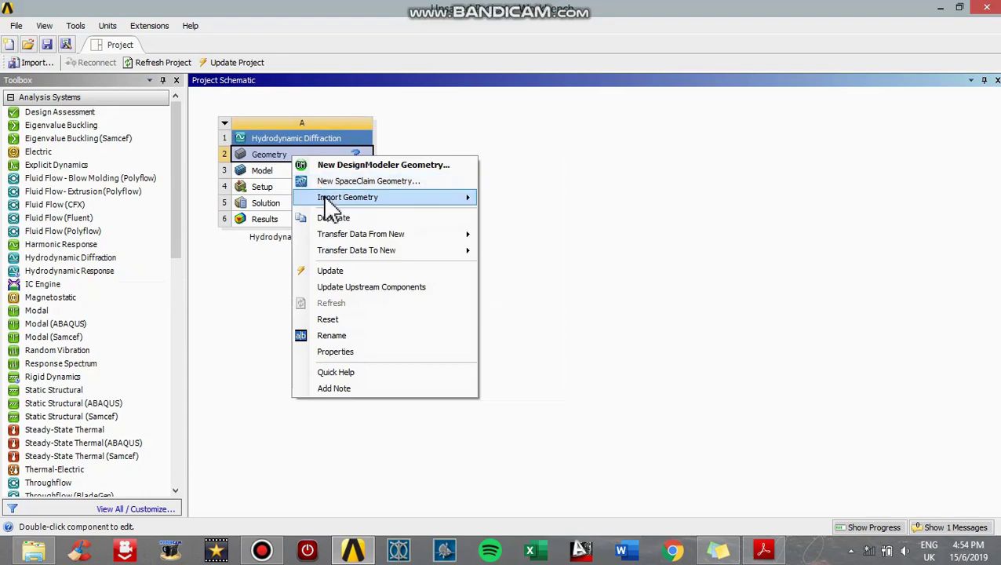
Step: Import ship.igs as the geometry of the Hydrodynamic Diffraction system and open it in DesignModeler
mouse_move(340, 197)
click(501, 198)
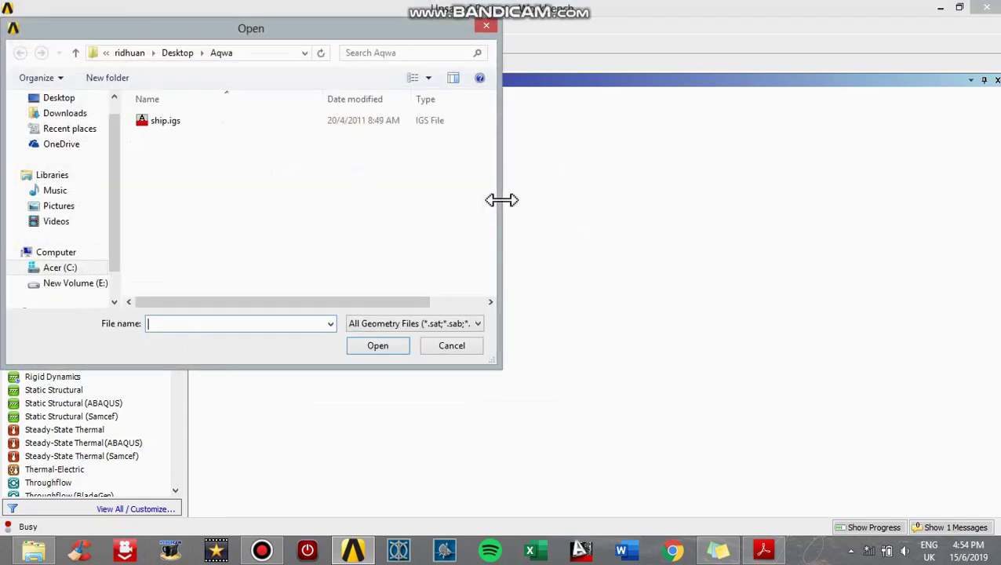
click(364, 122)
click(381, 351)
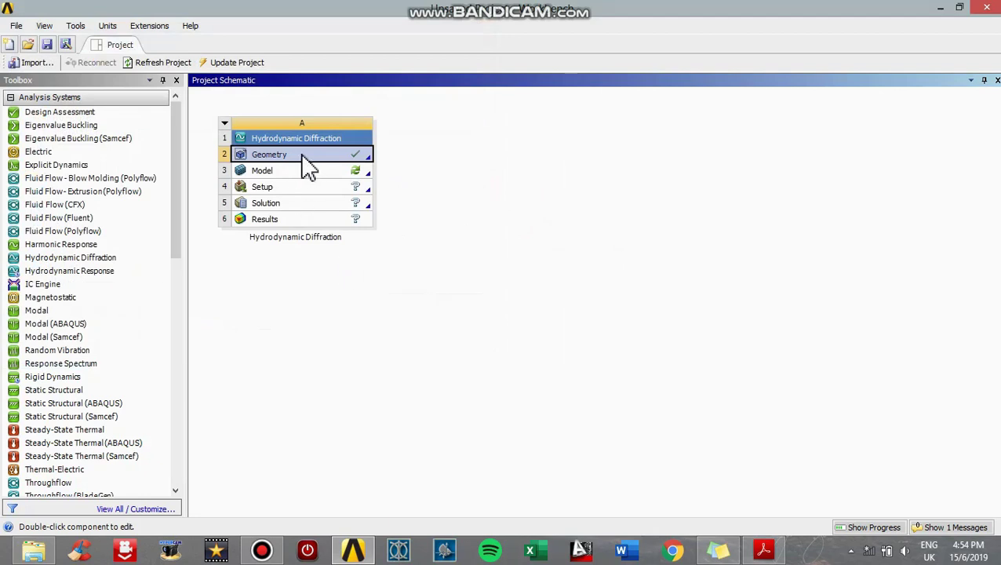
double_click(304, 157)
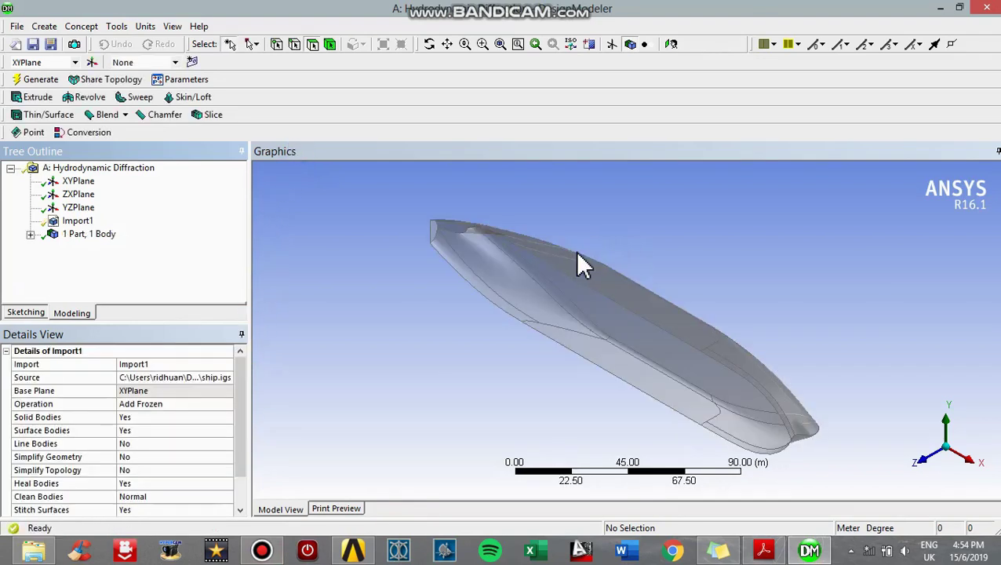
Step: Set Simplify Topology to Yes for the imported ship geometry
click(110, 351)
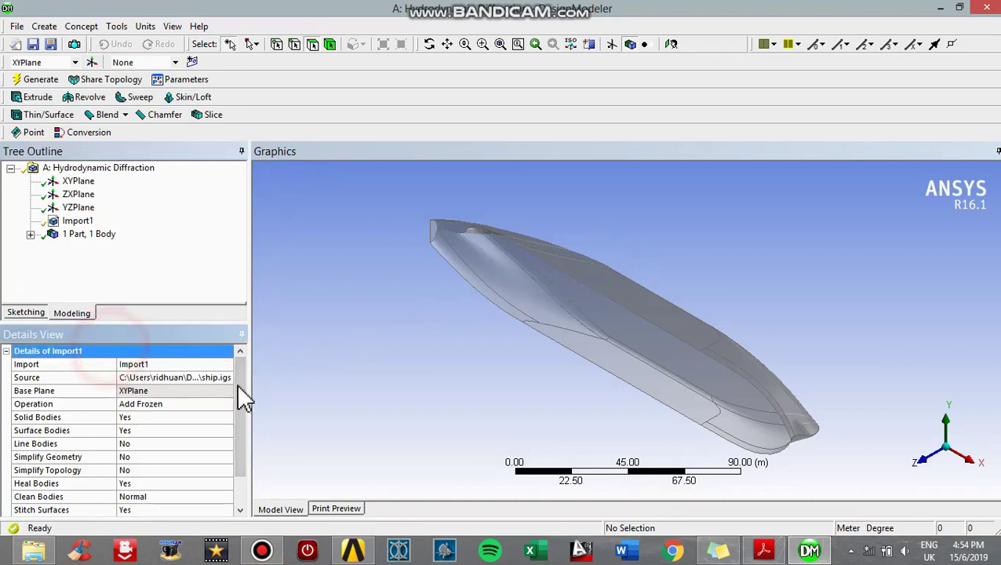
click(244, 384)
drag(244, 392, 241, 454)
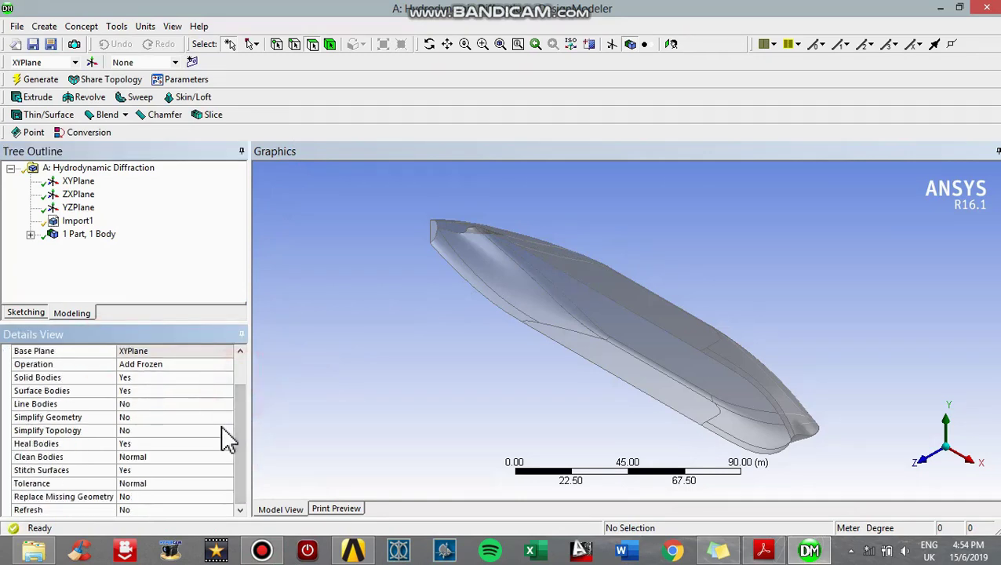
click(226, 430)
click(228, 431)
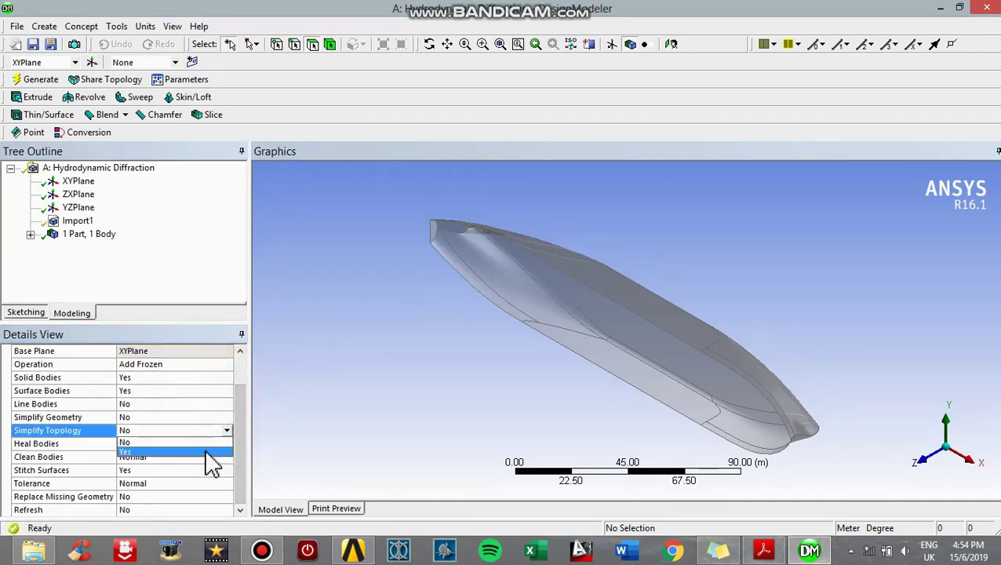
click(212, 456)
Step: Set the import's tolerance to Loose and regenerate the ship geometry
drag(242, 416, 240, 486)
click(222, 484)
click(226, 483)
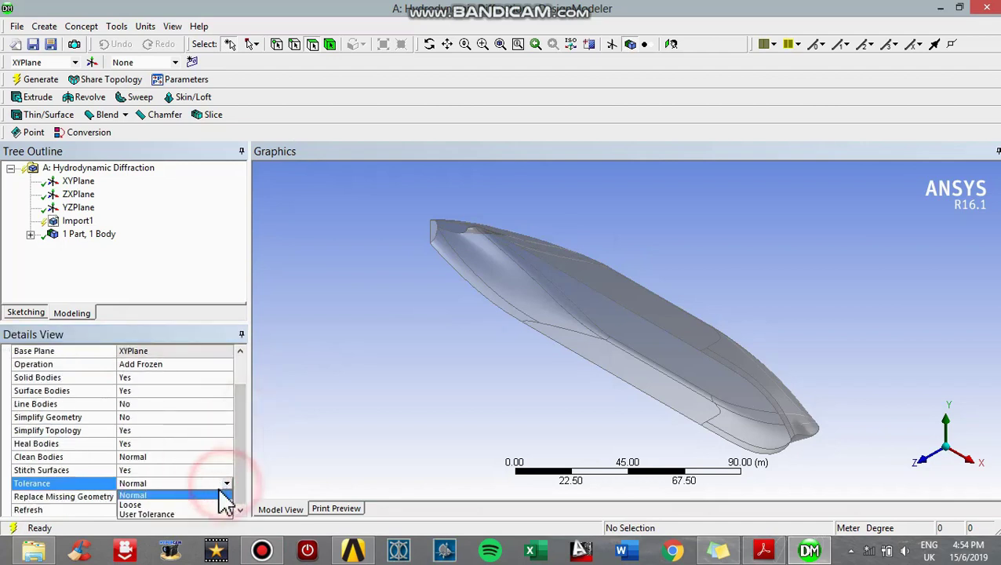
click(197, 504)
click(324, 339)
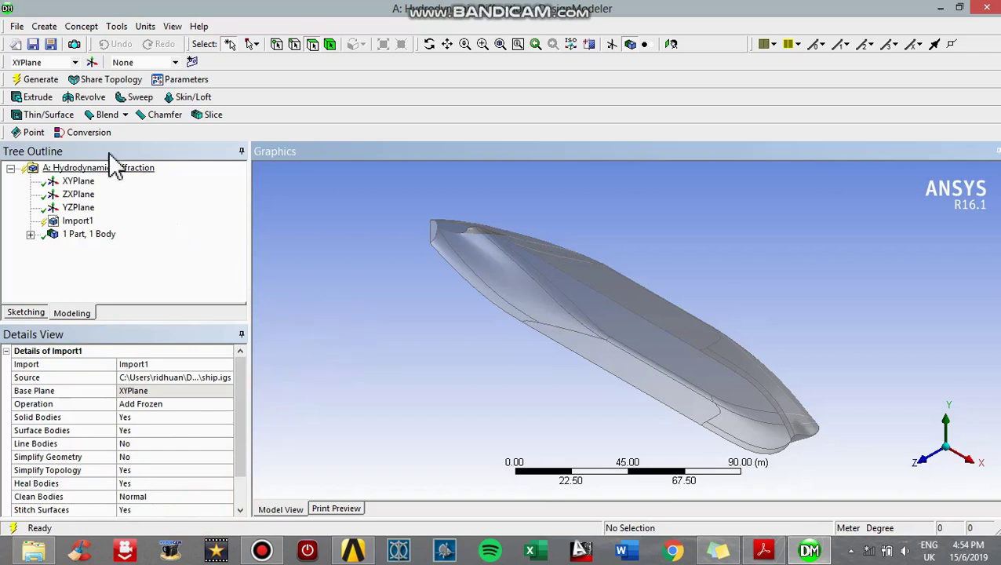
click(31, 80)
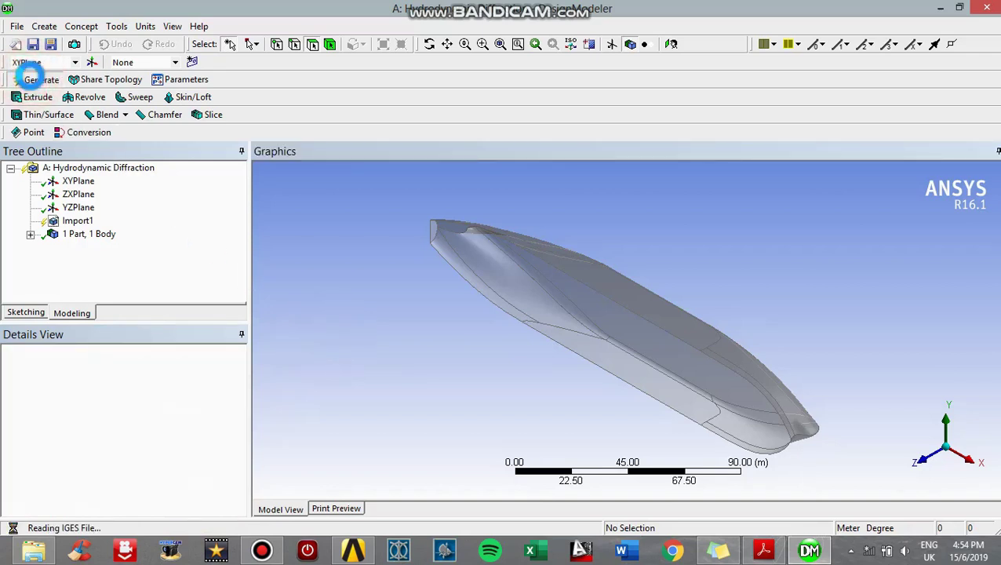
Step: Create a Translate body transformation with the ship's surface body as its target
click(966, 443)
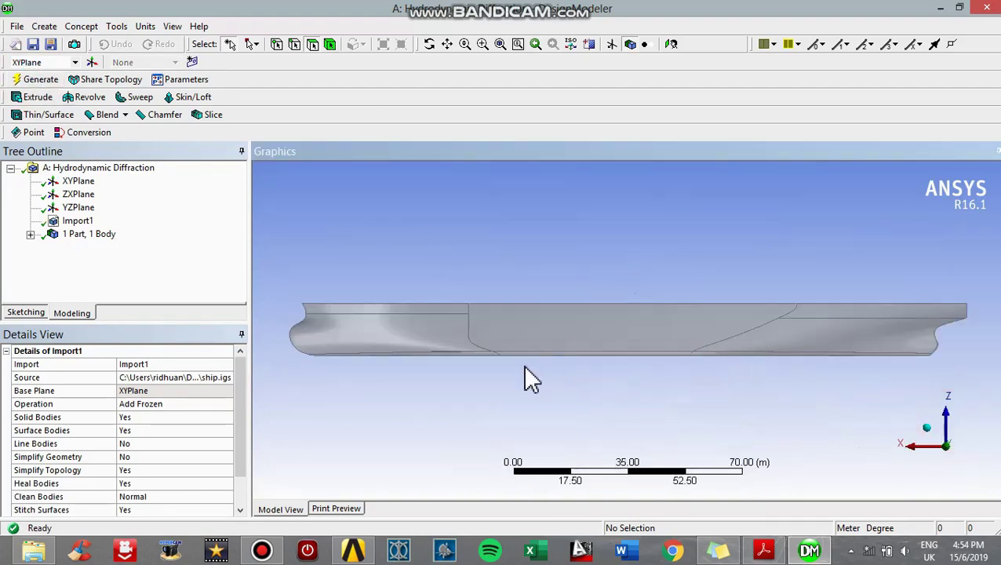
middle_drag(525, 367, 537, 397)
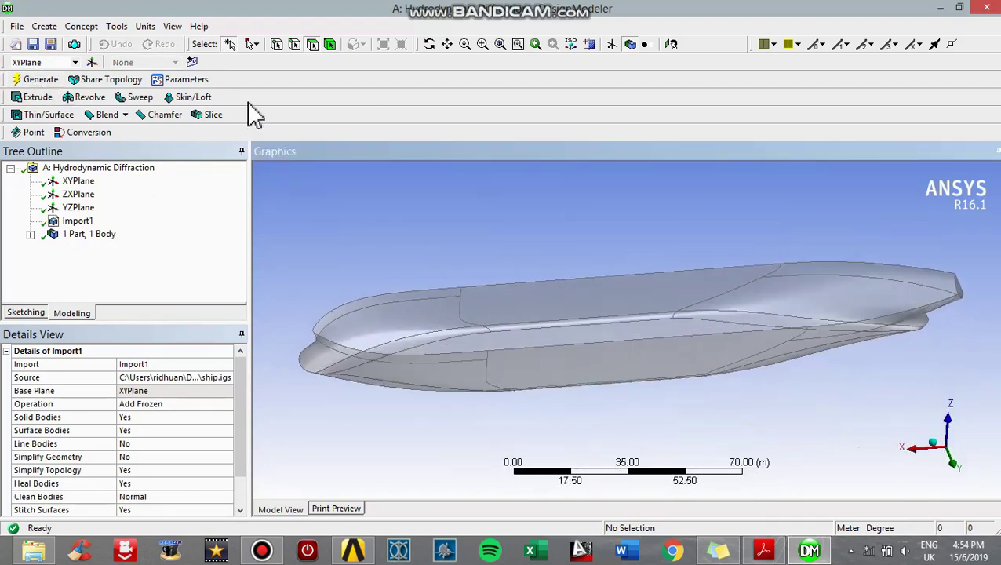
click(17, 27)
mouse_move(45, 30)
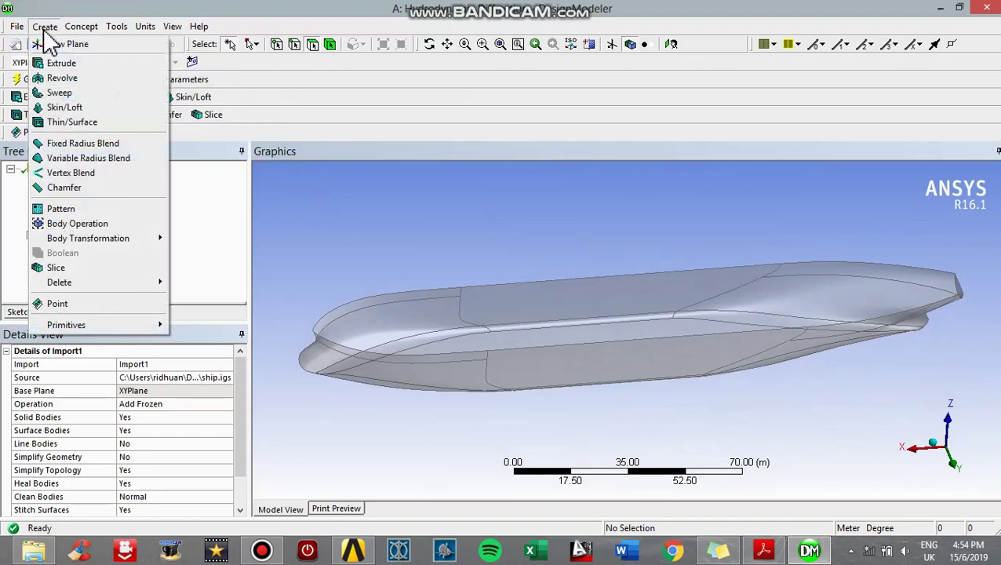
mouse_move(90, 238)
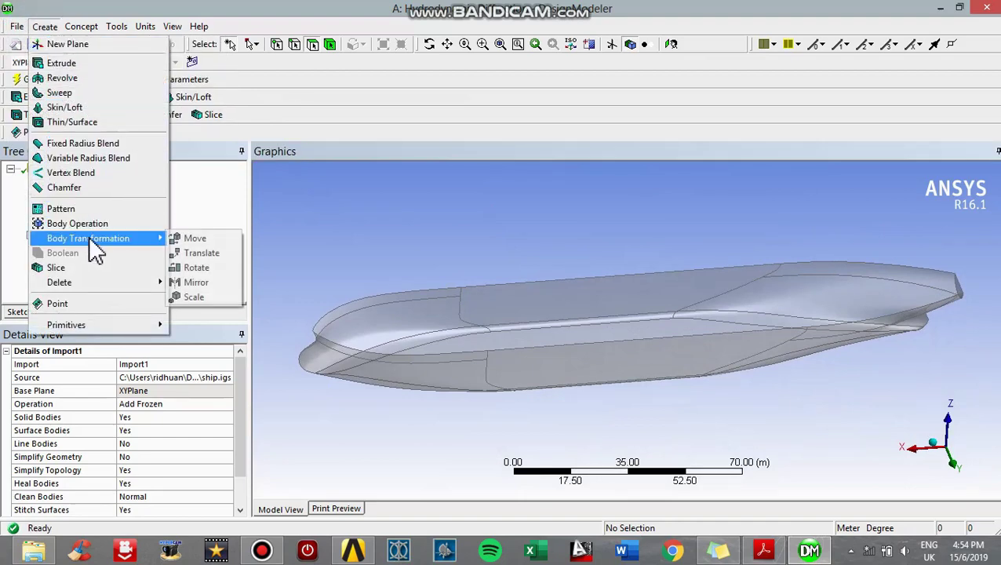
click(221, 261)
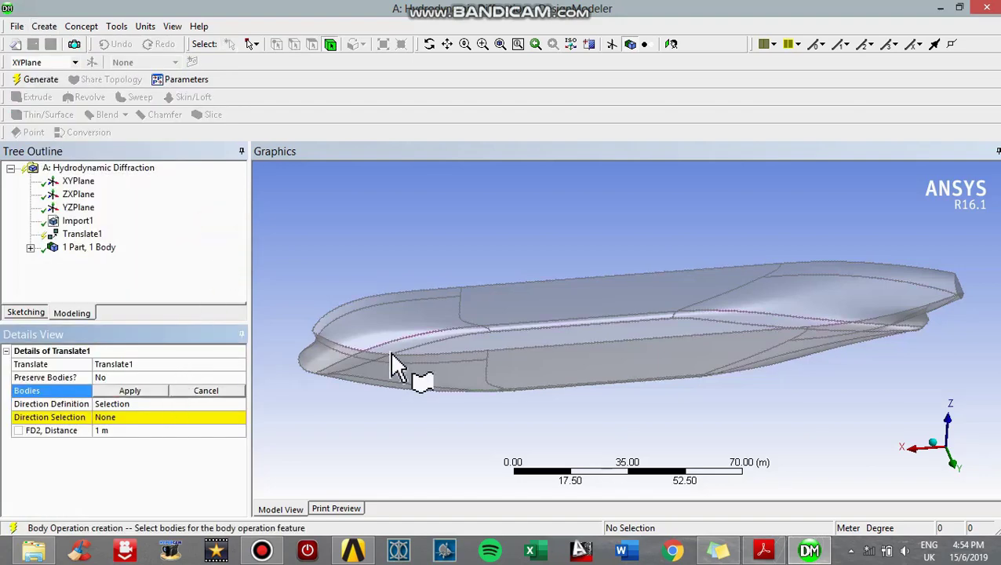
click(390, 350)
click(135, 390)
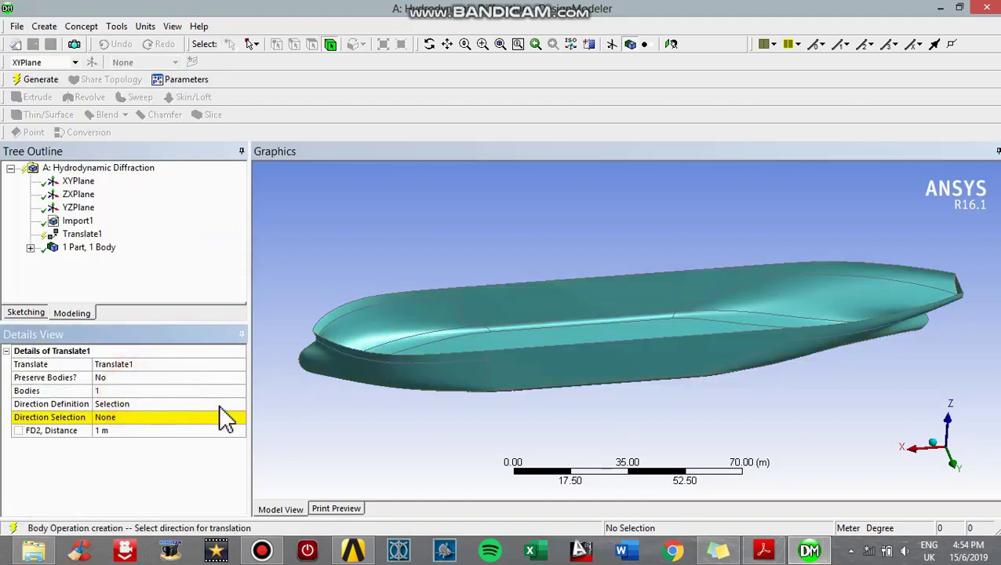
Step: Define the translation by coordinates with a Z offset of -8 m and generate it
click(230, 403)
click(239, 403)
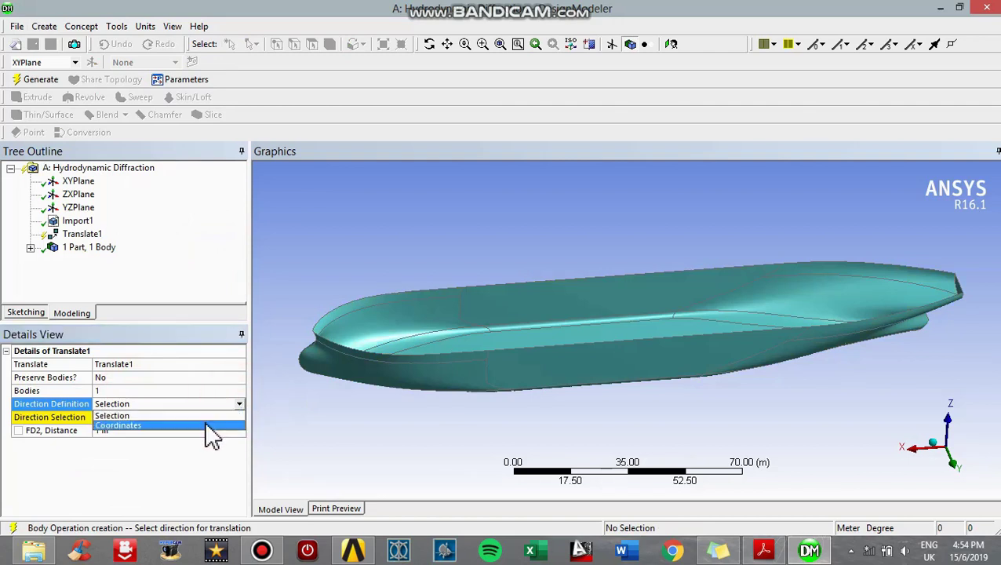
click(208, 429)
click(157, 443)
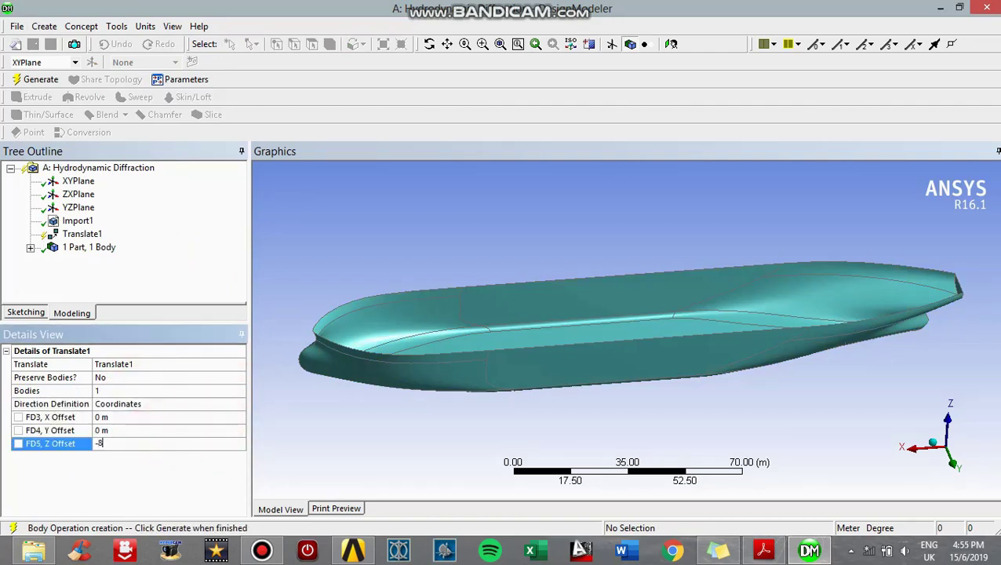
click(358, 424)
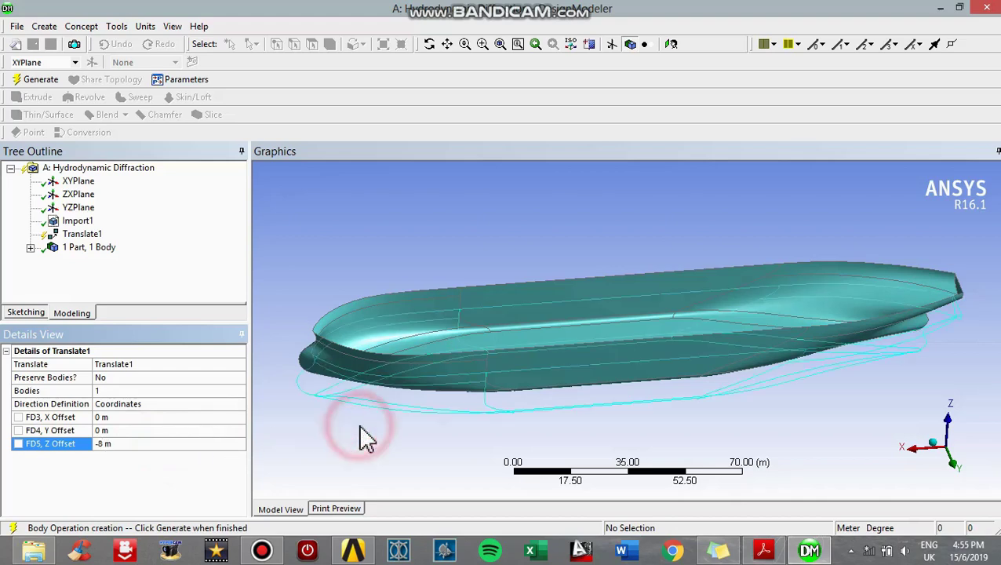
click(953, 465)
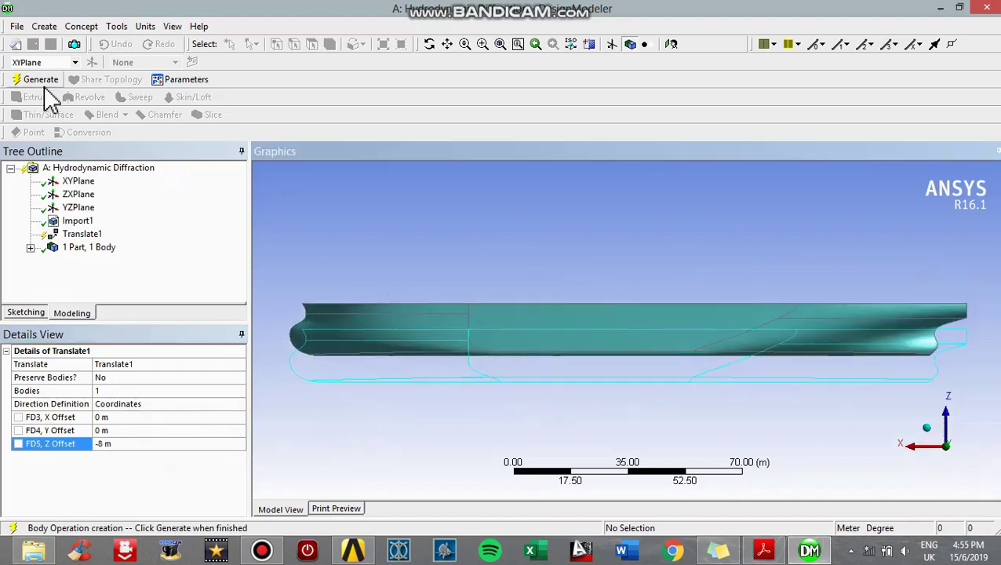
click(39, 79)
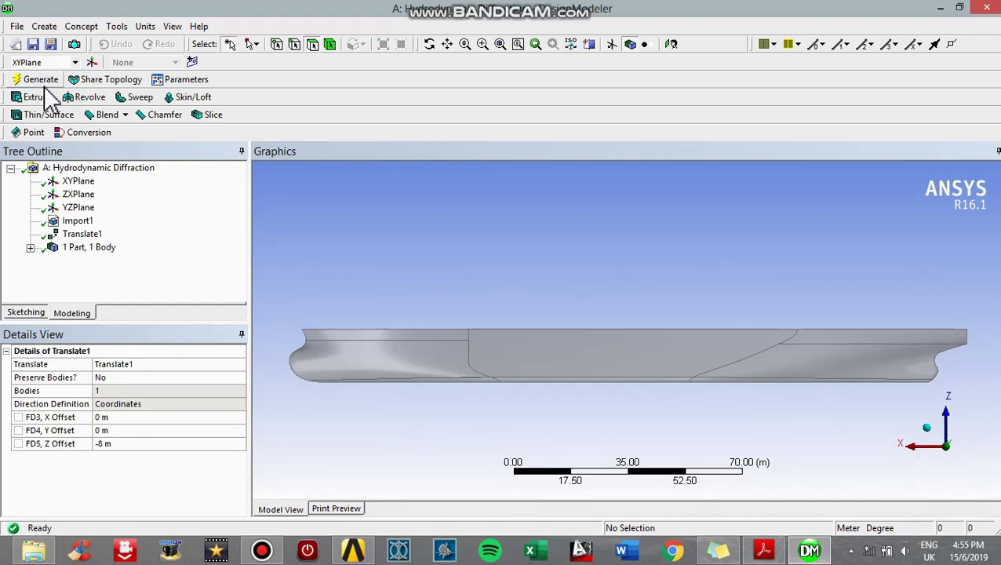
Step: Slice all bodies by the XYPlane and generate the slice
click(44, 26)
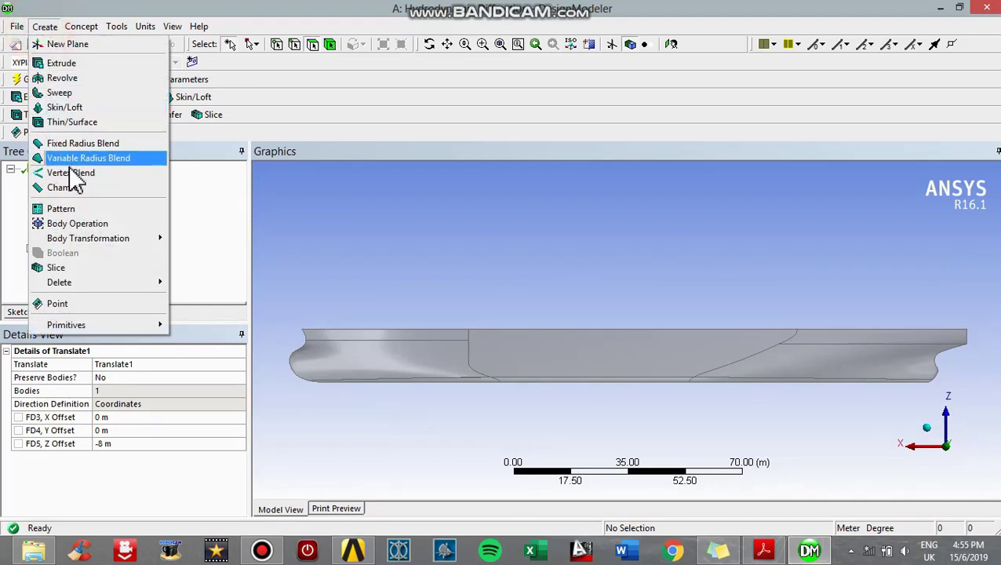
click(69, 267)
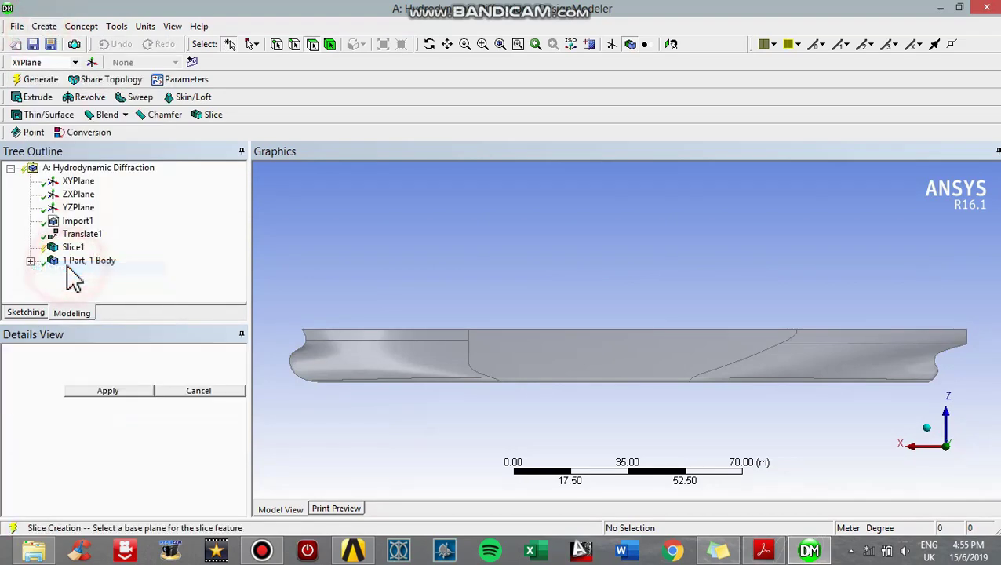
click(110, 395)
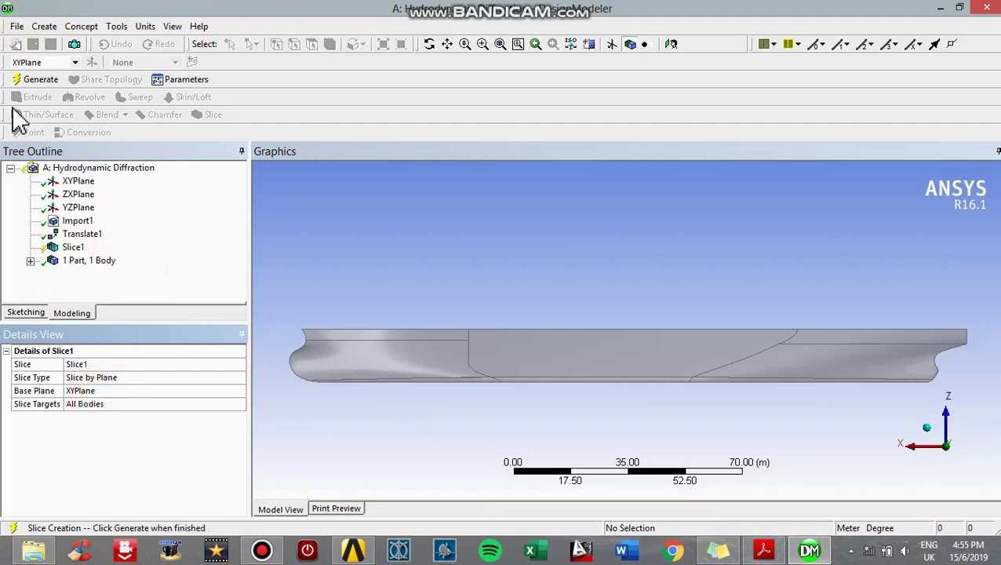
click(36, 83)
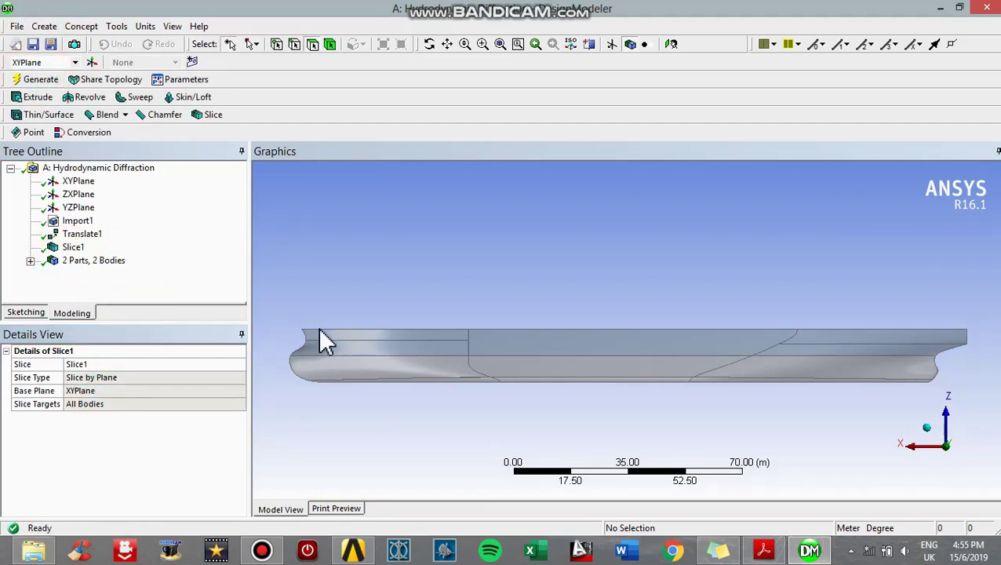
Step: Inspect the individual hull faces above and below the slice plane
click(368, 340)
click(575, 342)
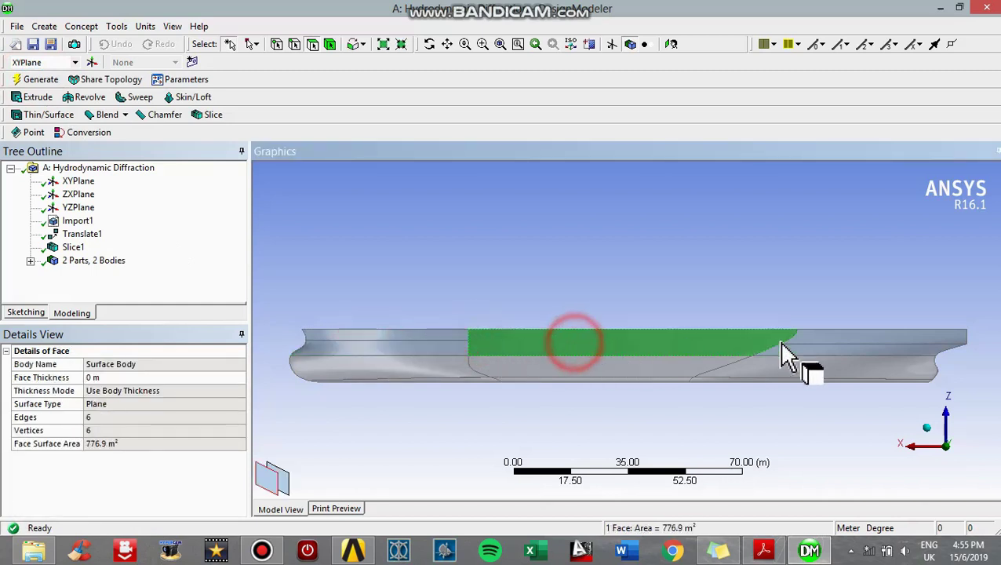
click(822, 339)
click(800, 371)
click(693, 363)
click(402, 364)
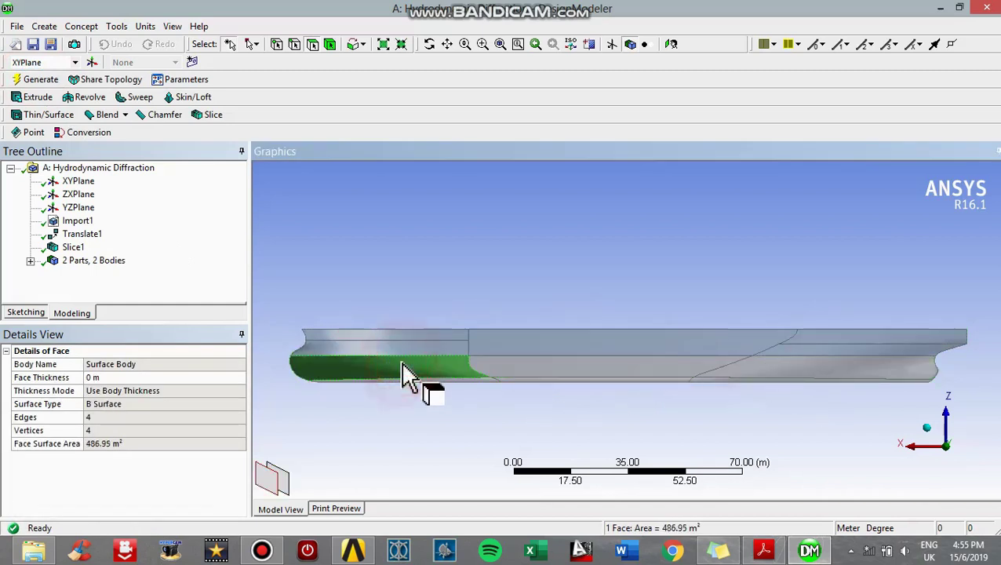
click(319, 241)
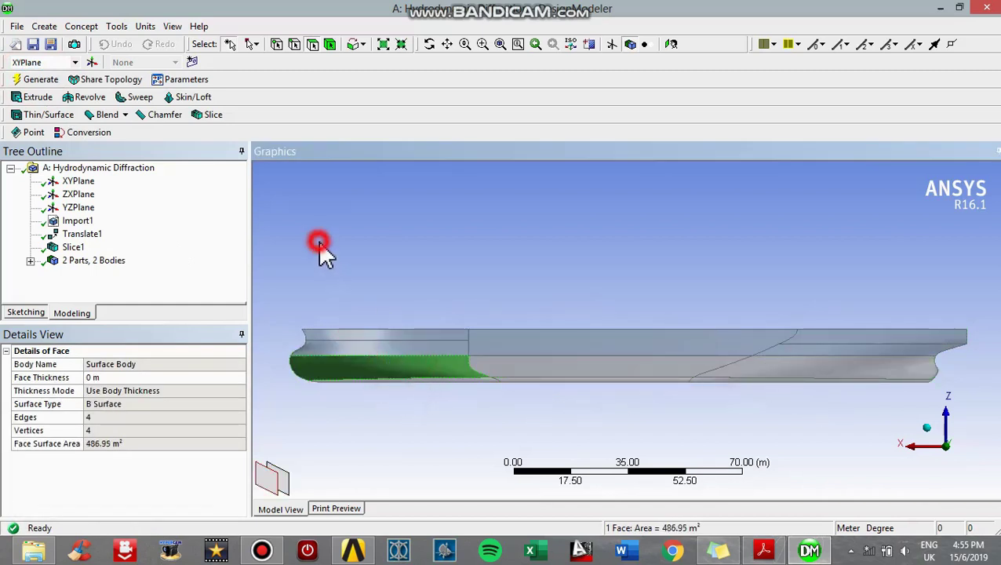
Step: Combine the two surface bodies into one new part and name it shiphull
click(29, 260)
click(102, 273)
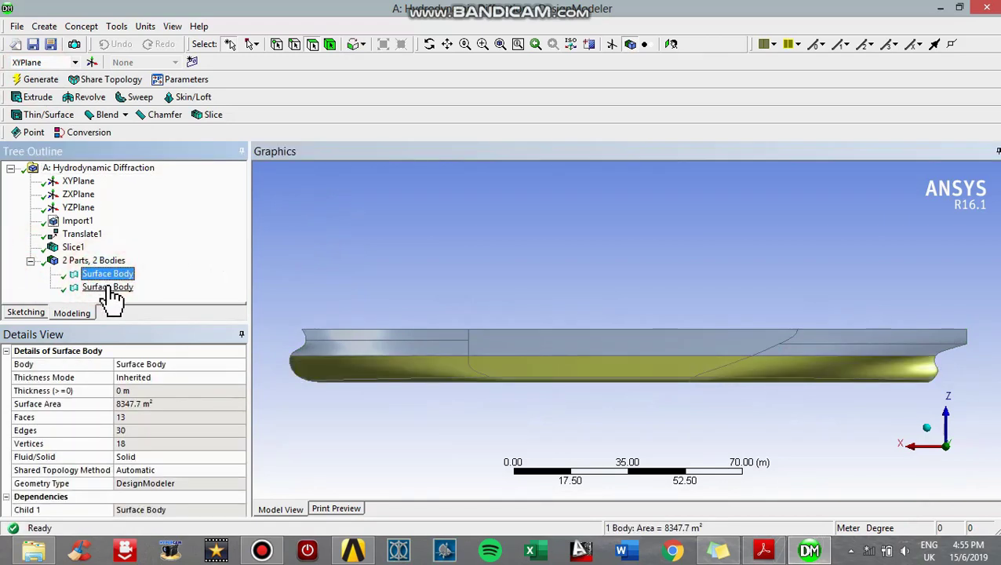
ctrl+click(107, 287)
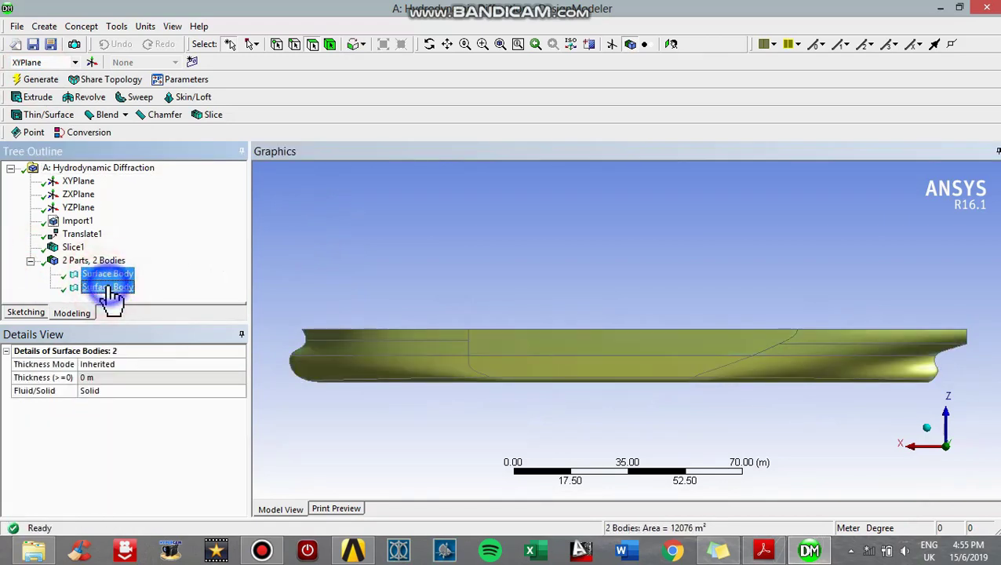
right_click(108, 287)
click(146, 338)
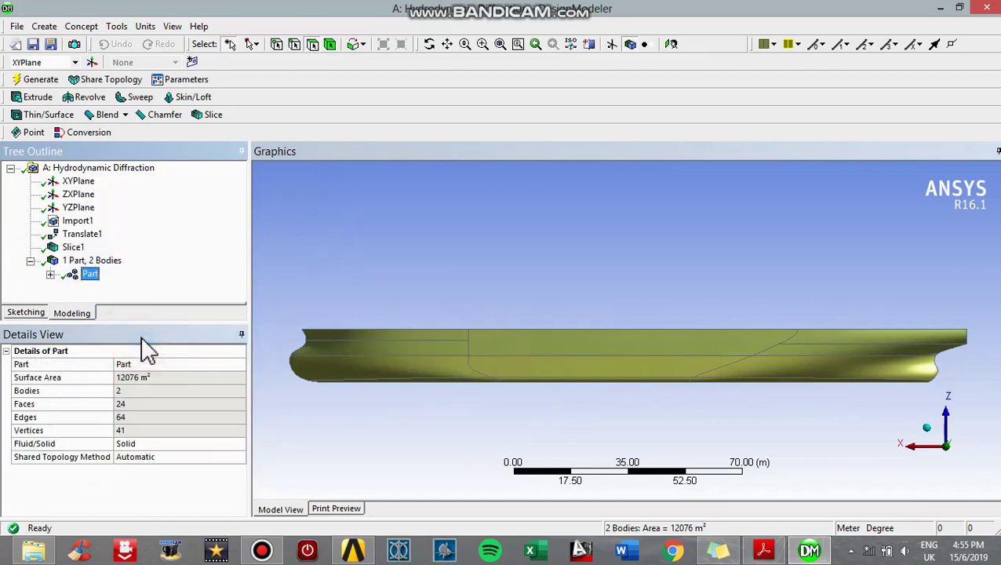
click(135, 362)
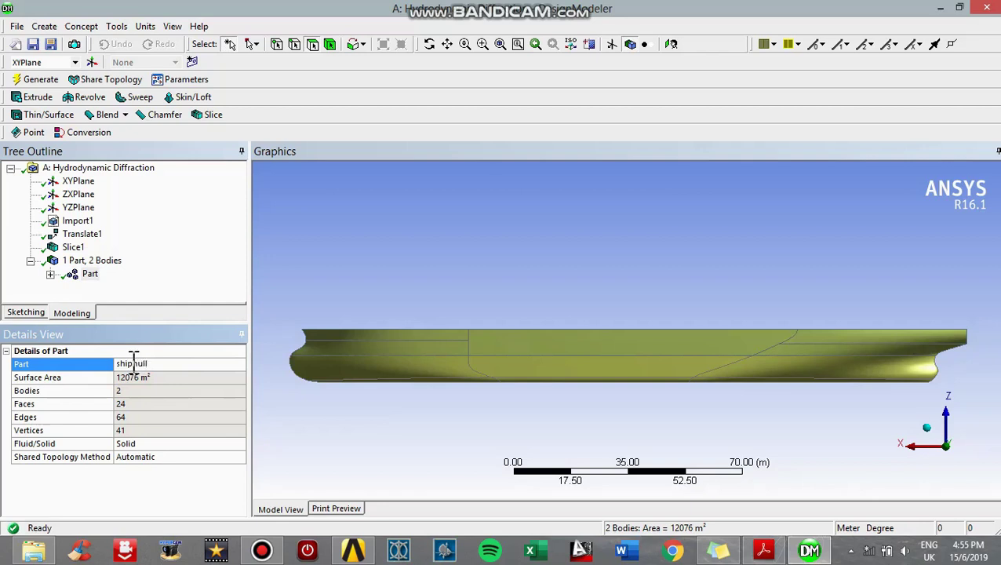
click(280, 280)
Step: Rename the surface body below the slice plane as lower hull
click(50, 274)
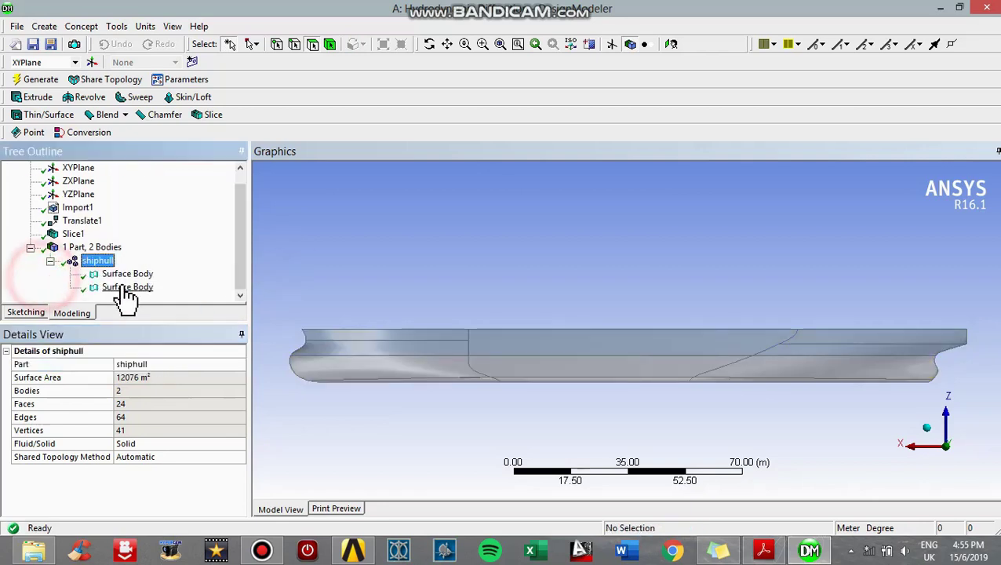
click(129, 275)
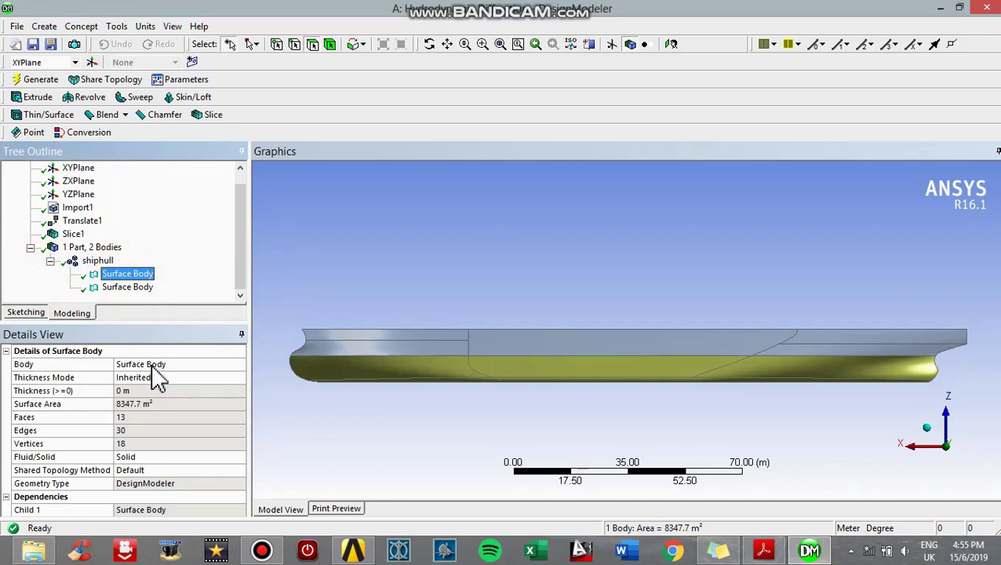
click(160, 363)
drag(174, 364, 108, 376)
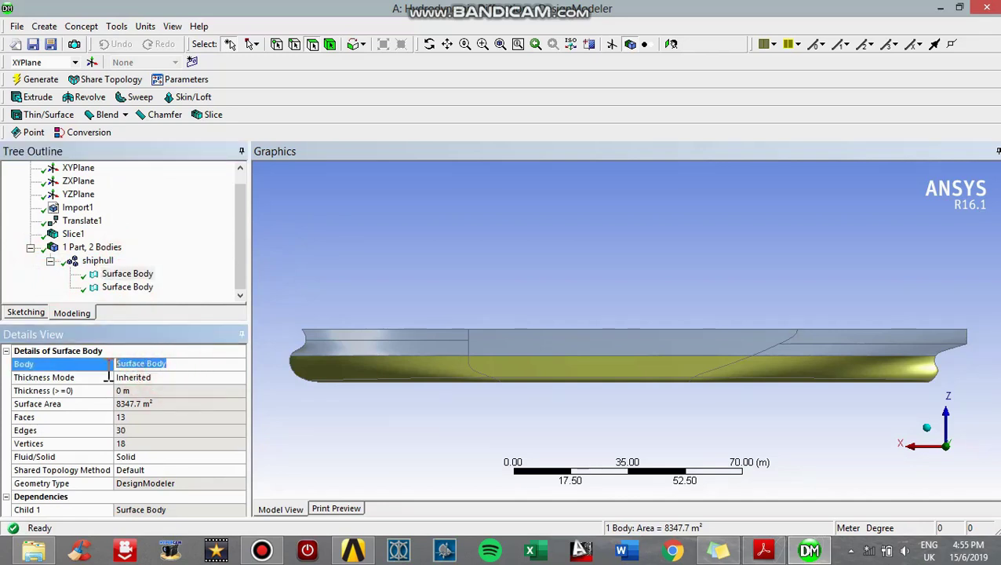
text(lower hull)
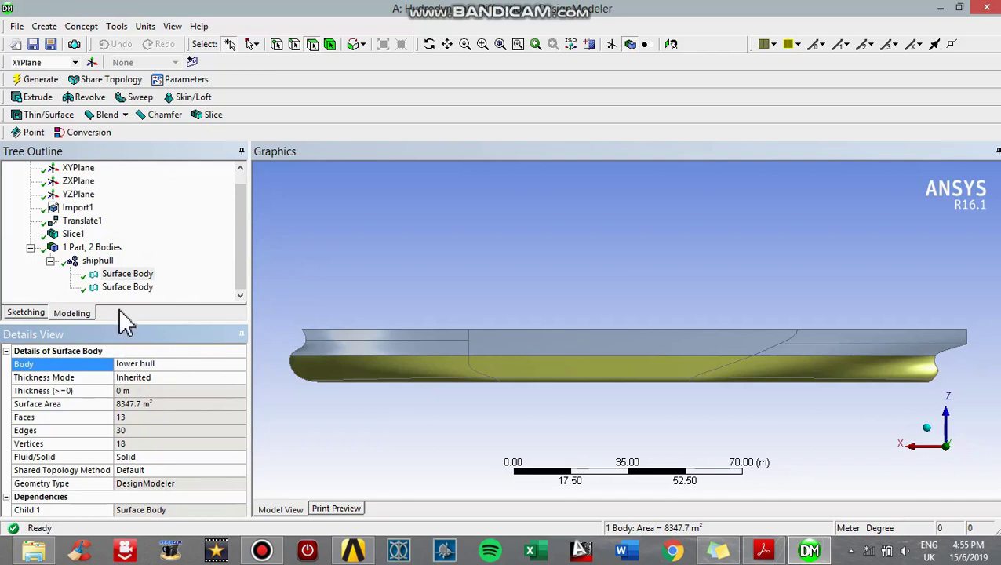
Step: Rename the surface body above the slice plane as upper hull
click(125, 286)
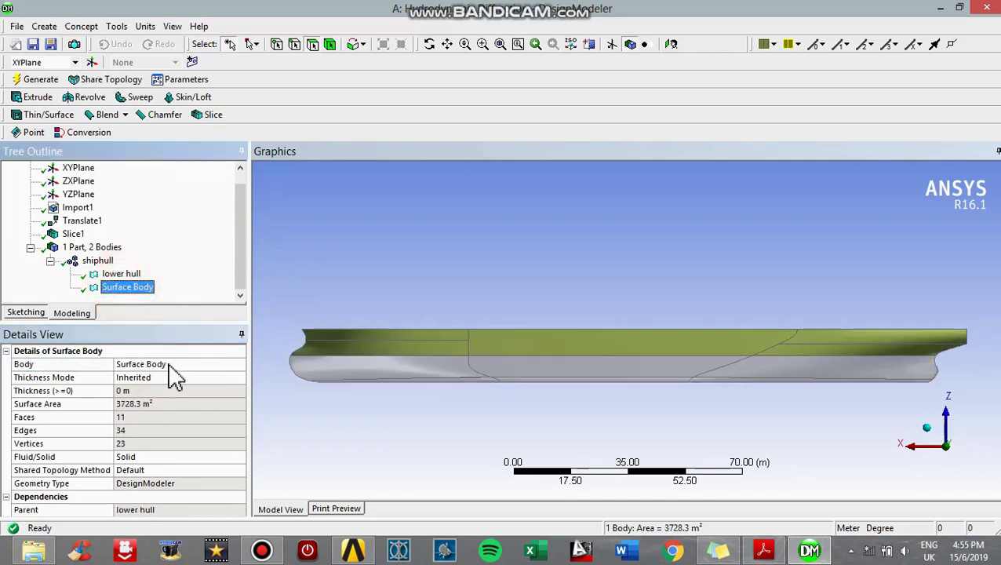
click(173, 363)
text(upper hull)
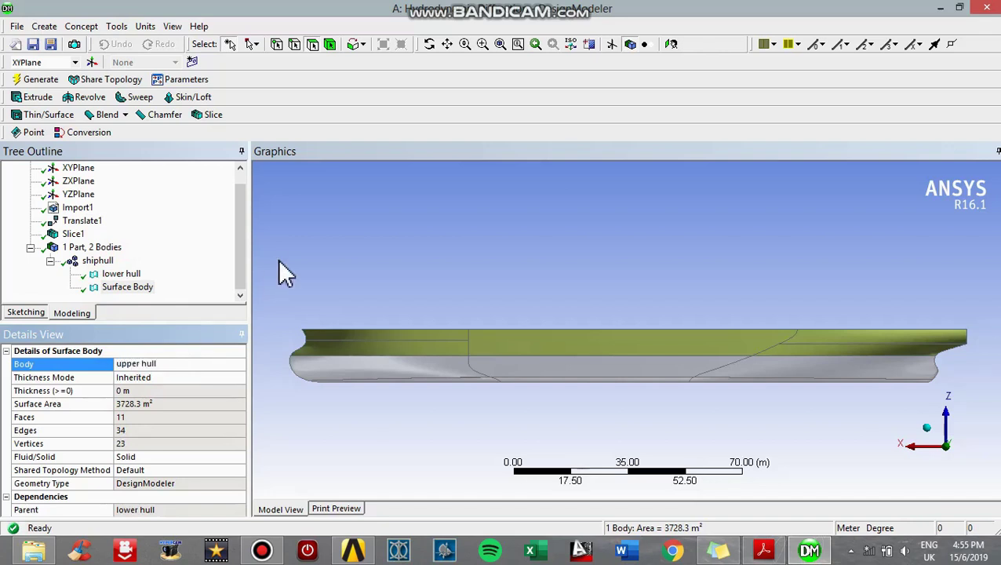
click(312, 282)
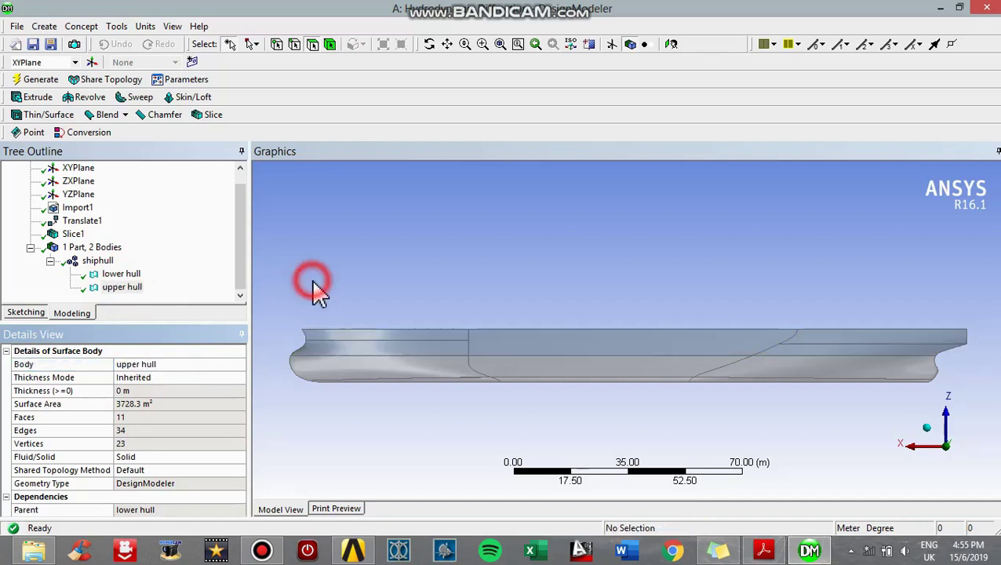
Step: Close DesignModeler and open the Model cell of the Hydrodynamic Diffraction system in Aqwa
click(994, 13)
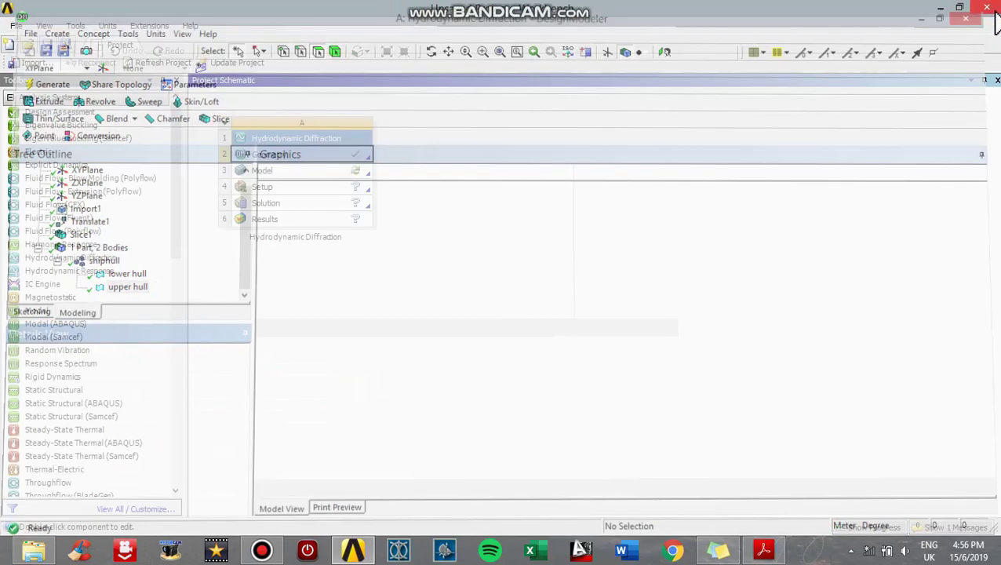
click(297, 174)
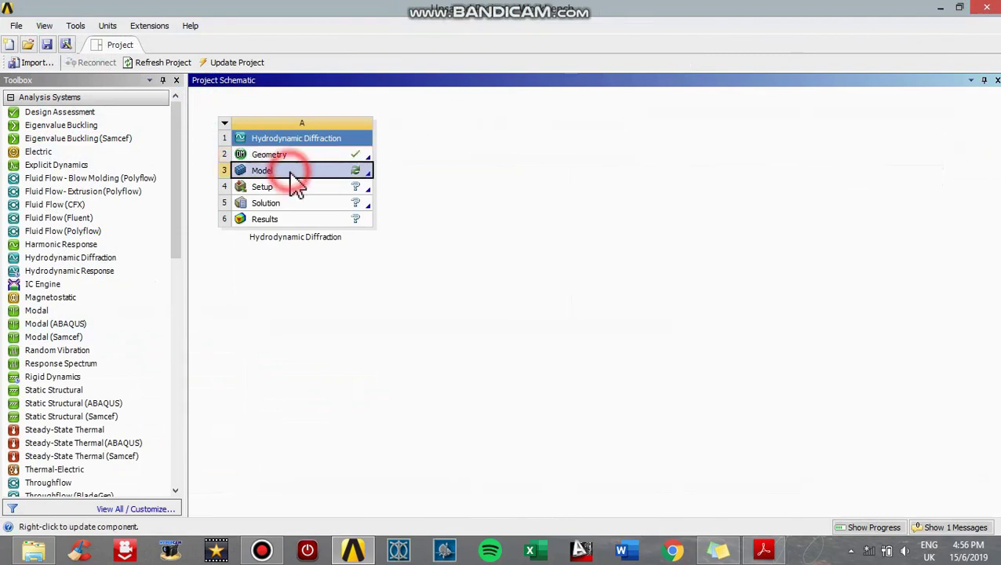
double_click(290, 173)
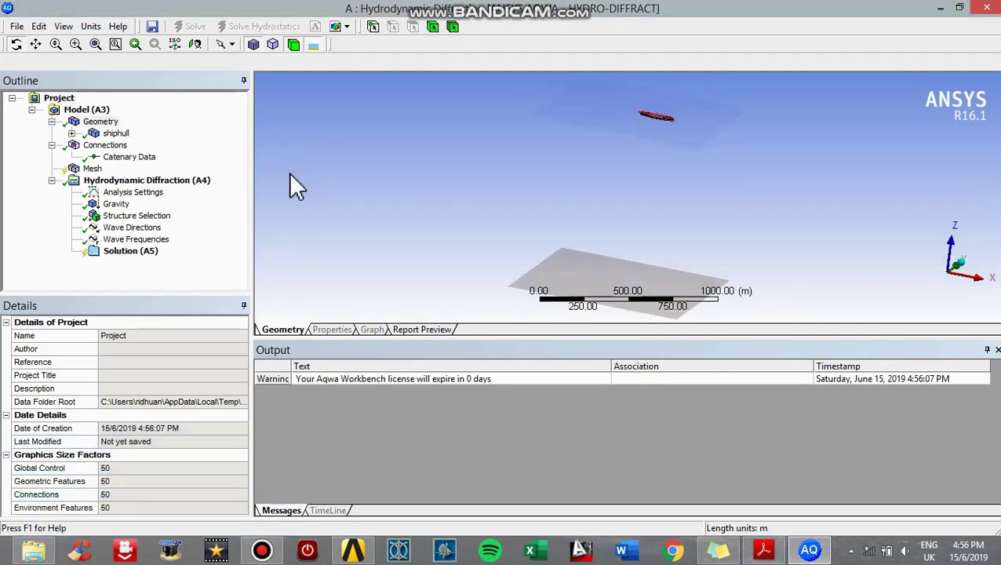
Step: Enlarge the graphics area and examine the imported hull up close from the side and slightly above
click(36, 44)
drag(596, 135, 653, 187)
scroll(657, 192, up, 3)
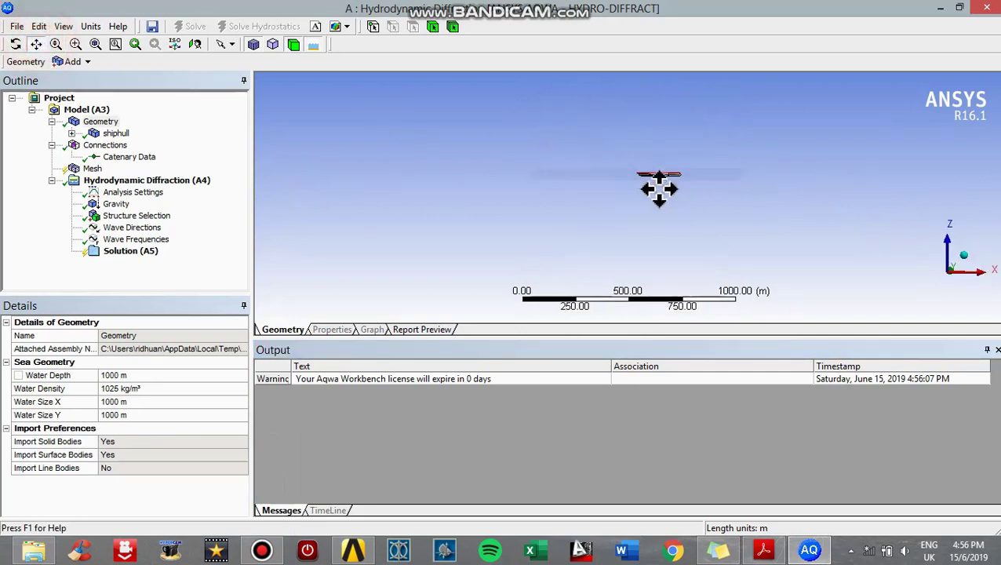
drag(586, 336, 577, 499)
drag(711, 200, 581, 255)
scroll(567, 255, up, 4)
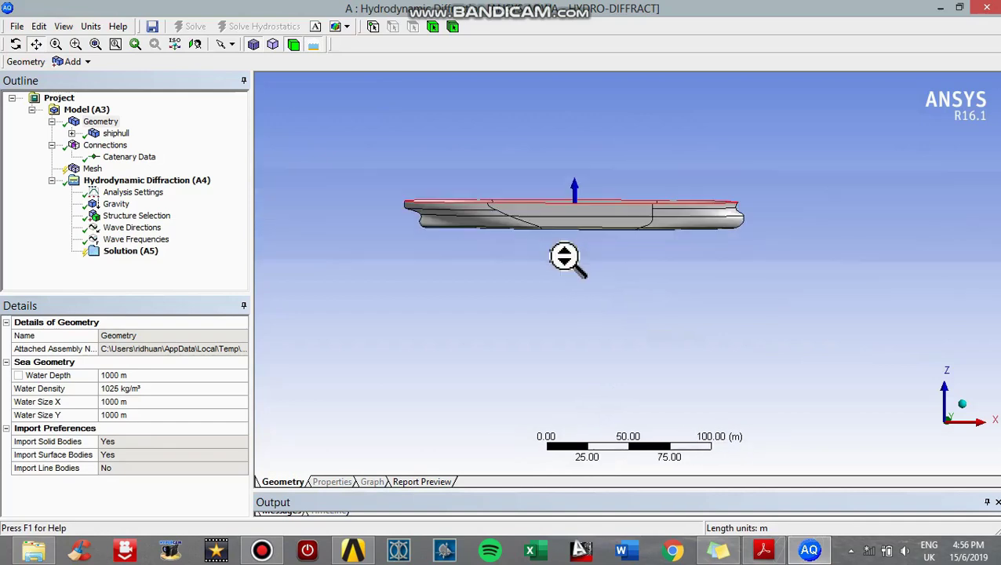
middle_drag(464, 248, 469, 264)
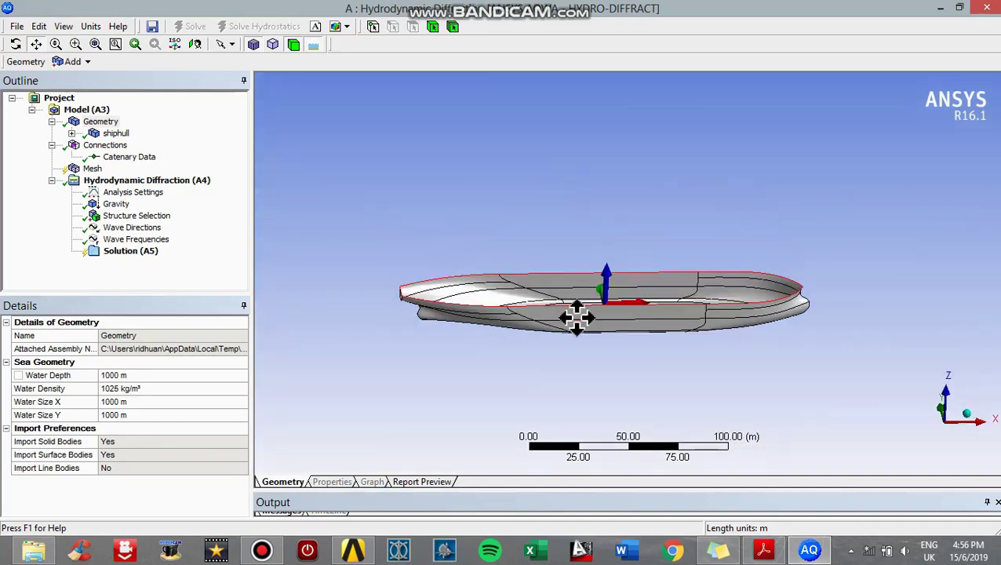
drag(577, 316, 567, 272)
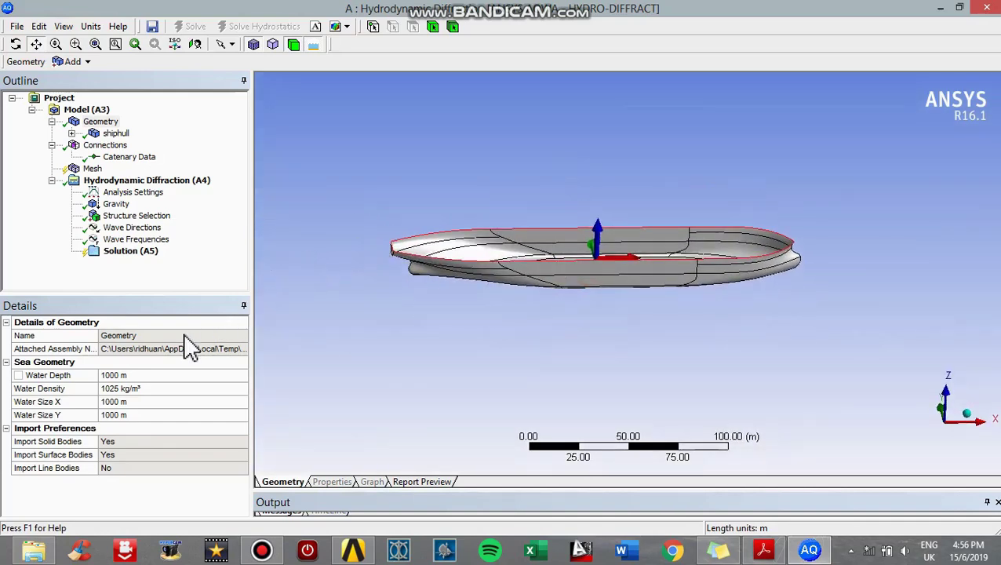
Step: Set the water depth of the sea geometry to 500 m
click(107, 323)
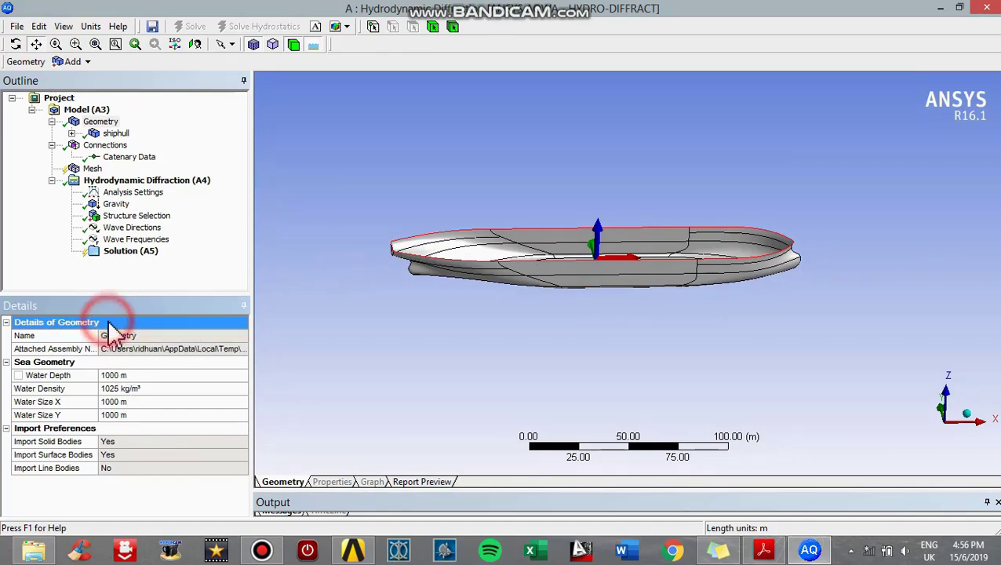
click(129, 375)
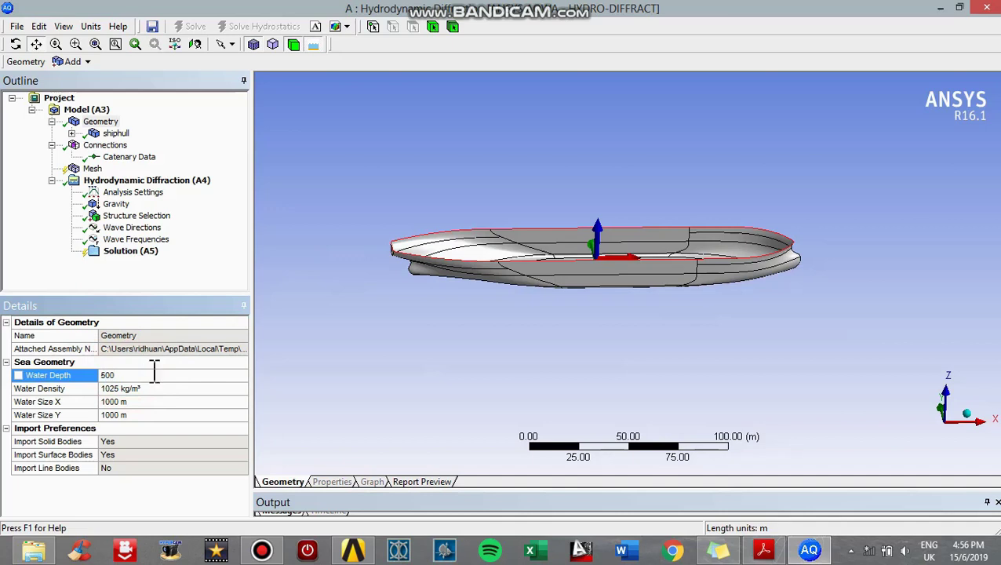
text(500)
click(286, 357)
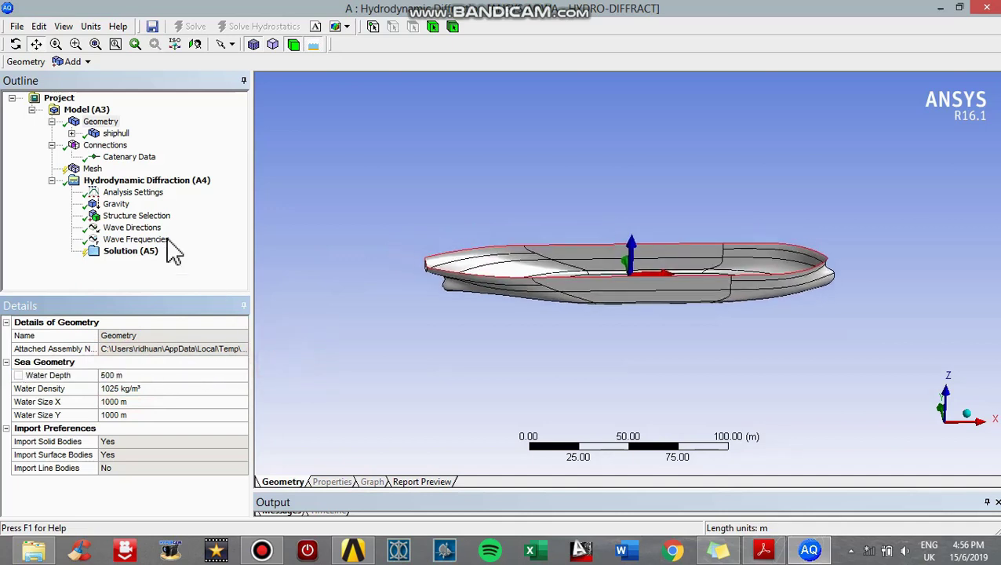
Step: Add a point mass to the shiphull part
click(115, 133)
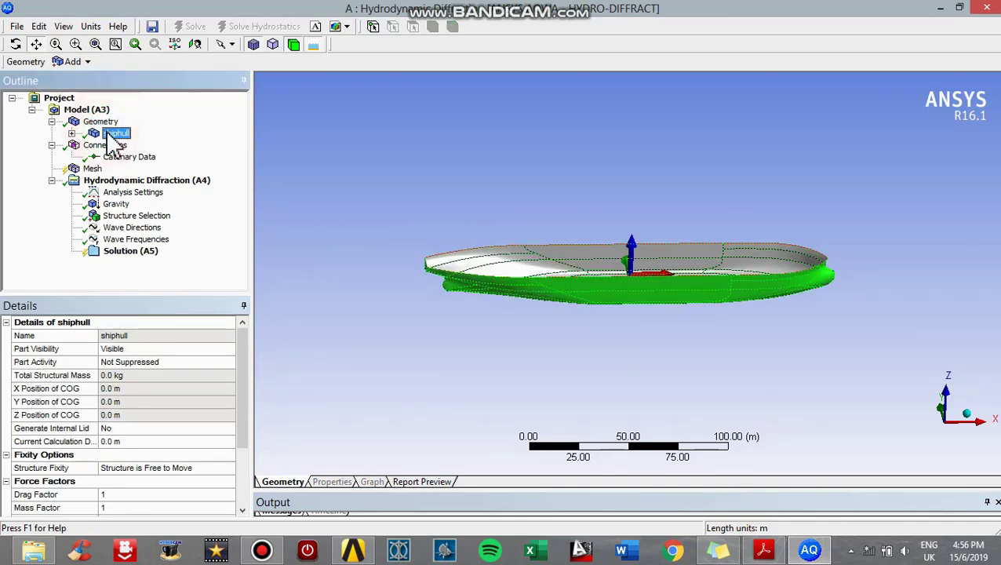
click(71, 133)
right_click(123, 133)
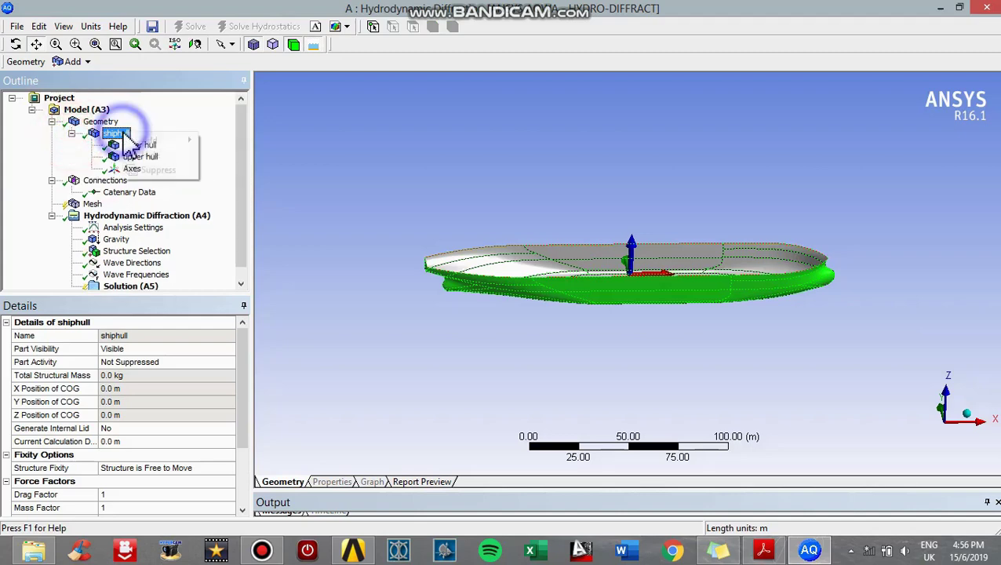
mouse_move(149, 141)
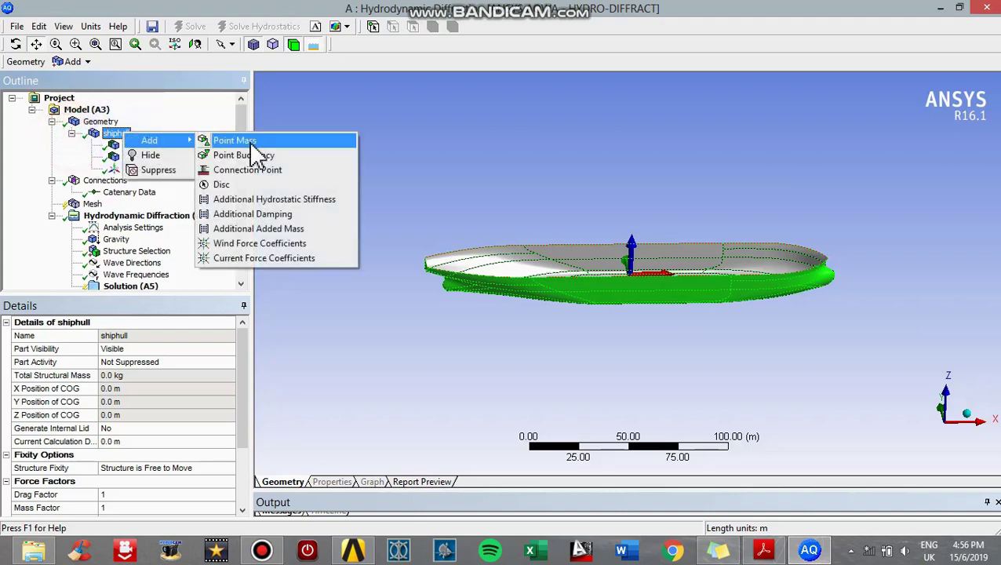
click(249, 142)
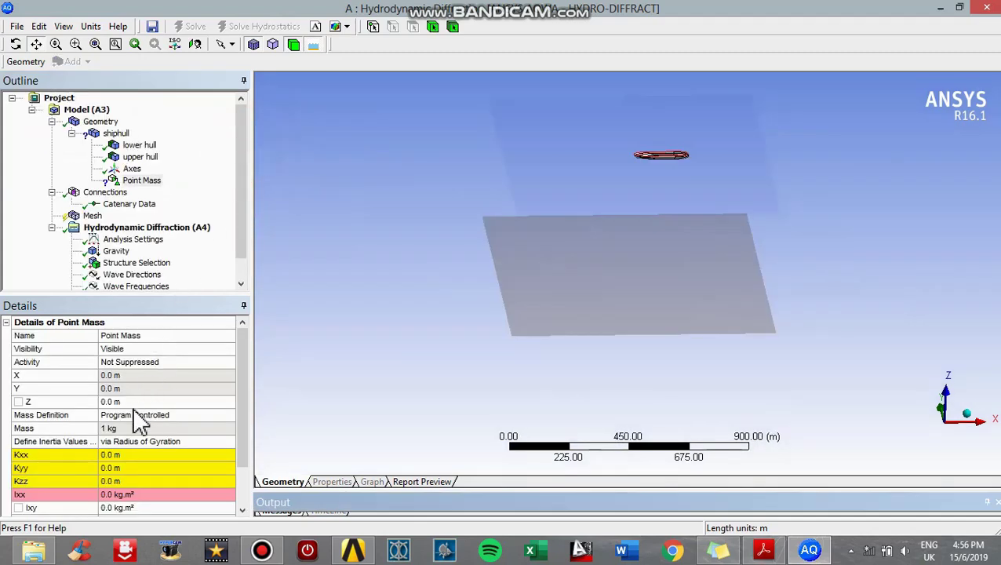
Step: Set the point mass's Z position to 8.5 m and its radii of gyration to Kxx 13.6 m, Kyy 50 m and Kzz 52 m
click(129, 400)
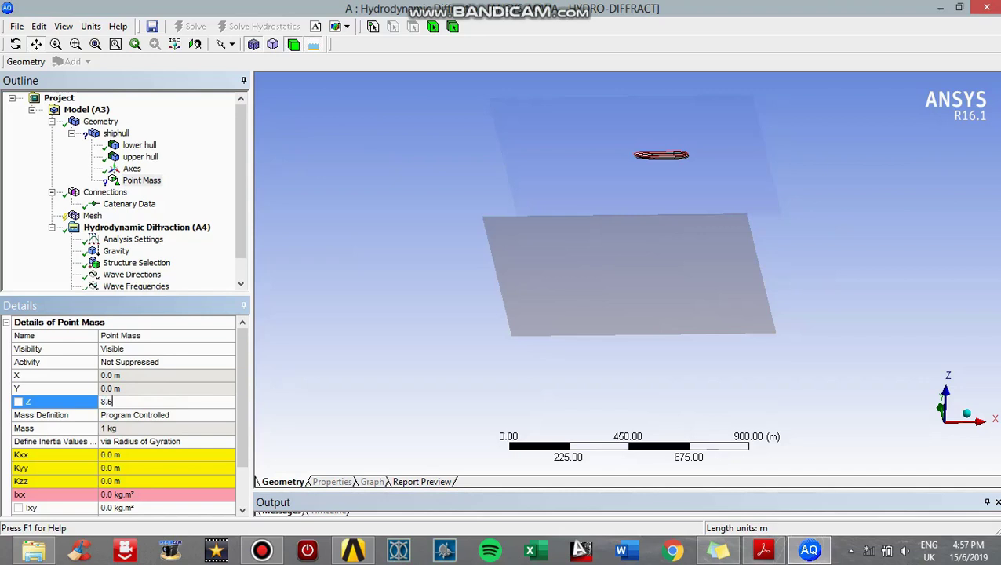
click(142, 462)
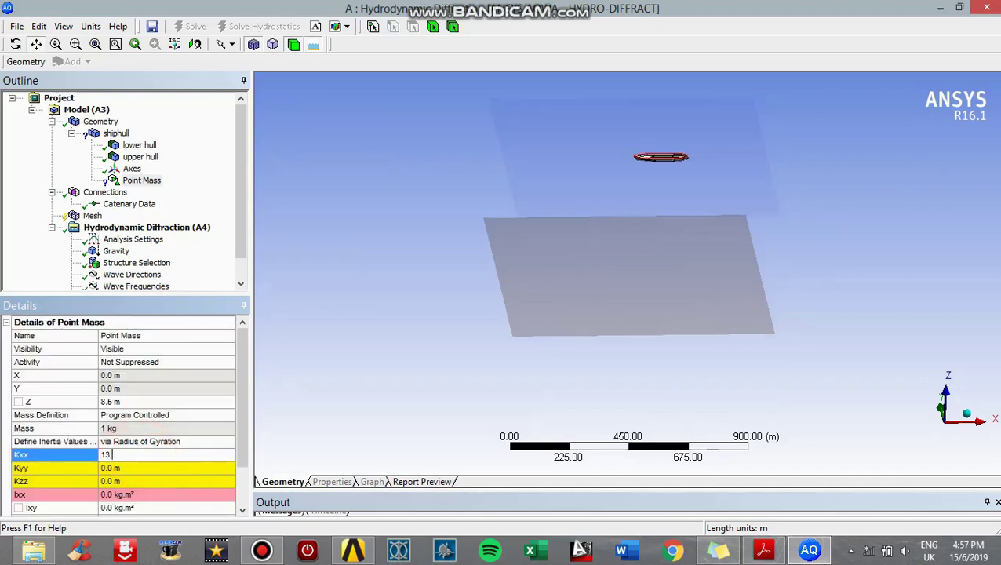
text(13.6)
click(138, 469)
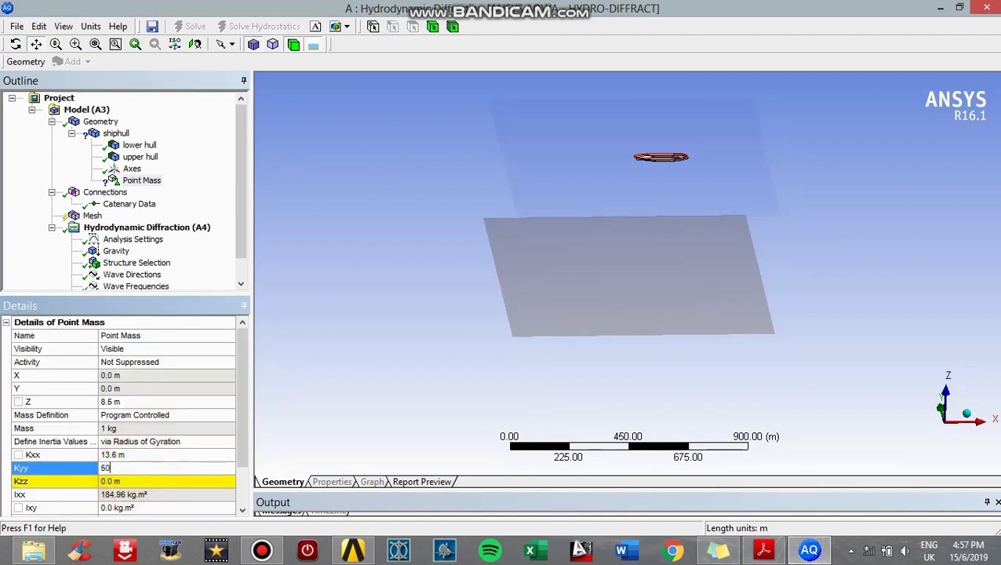
click(134, 480)
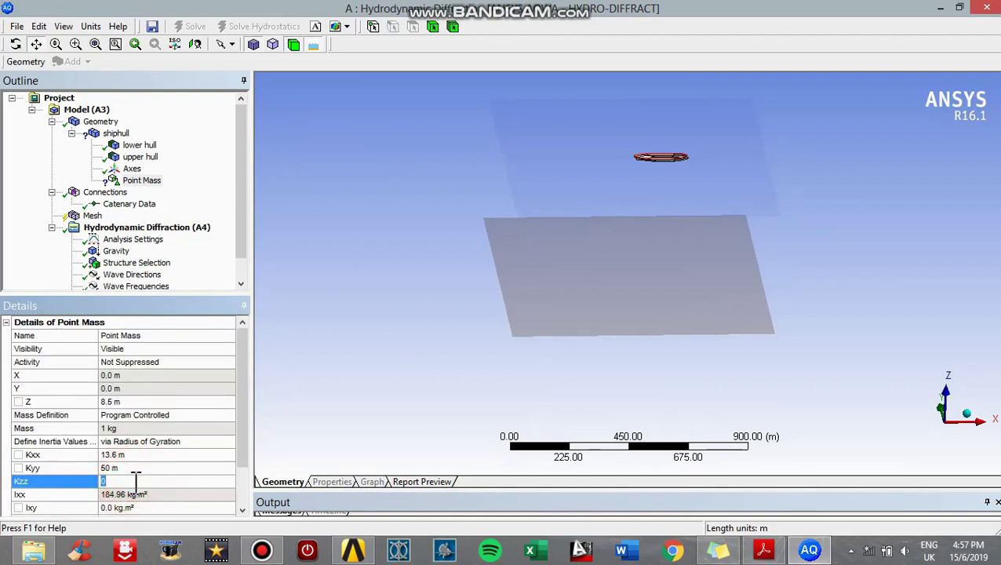
text(52)
click(315, 399)
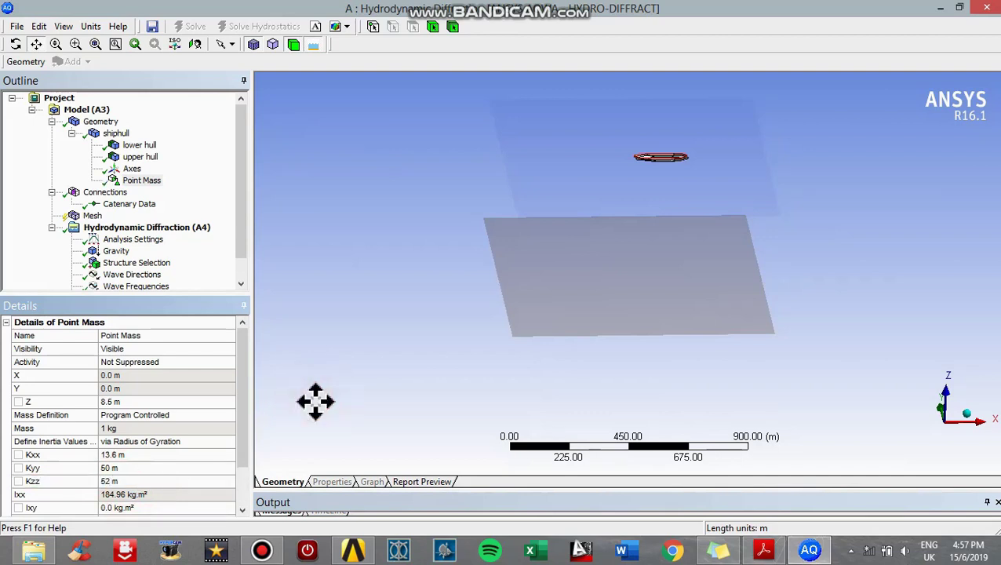
Step: Set the mesh defeaturing tolerance to 0.5 m
drag(240, 209, 235, 229)
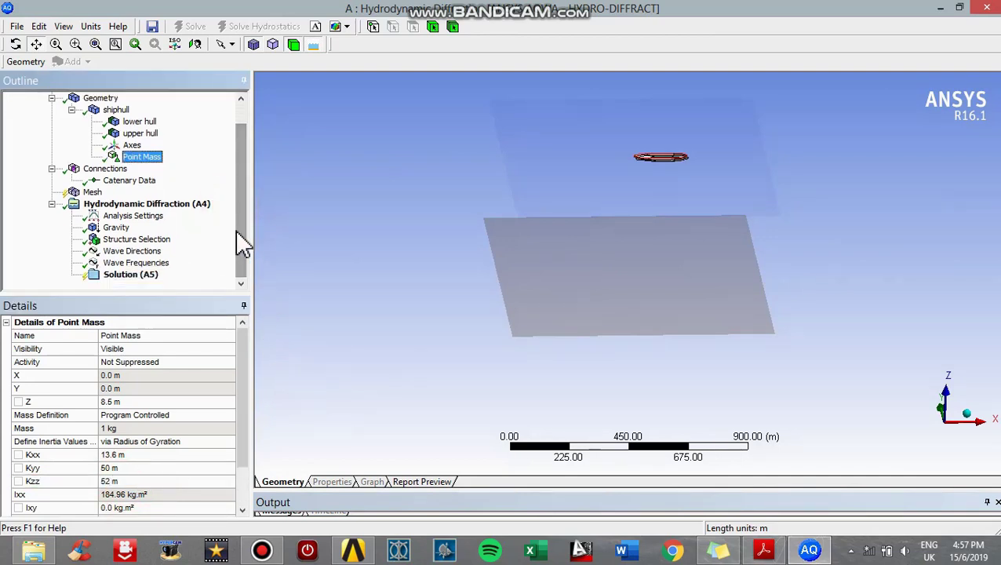
click(92, 192)
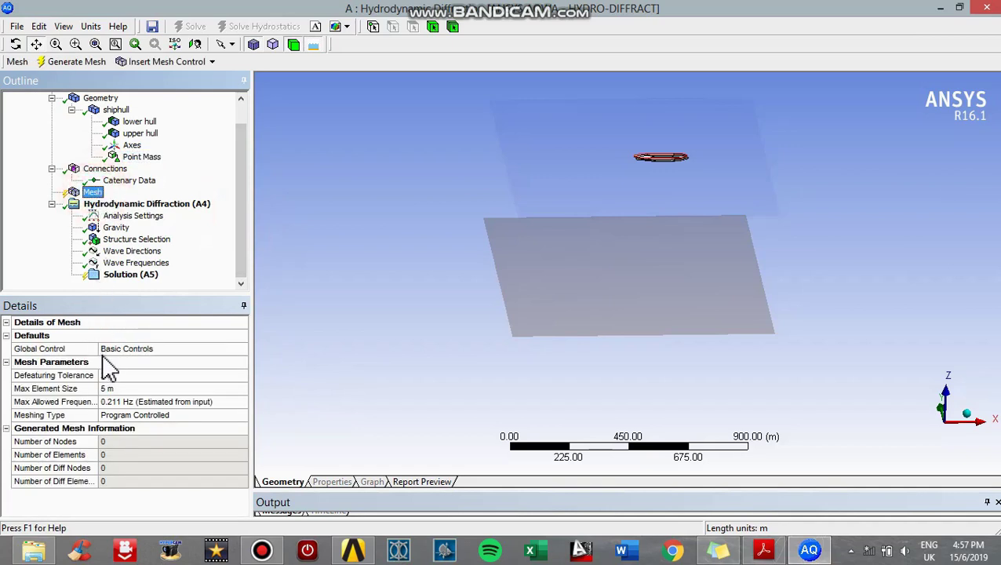
click(83, 322)
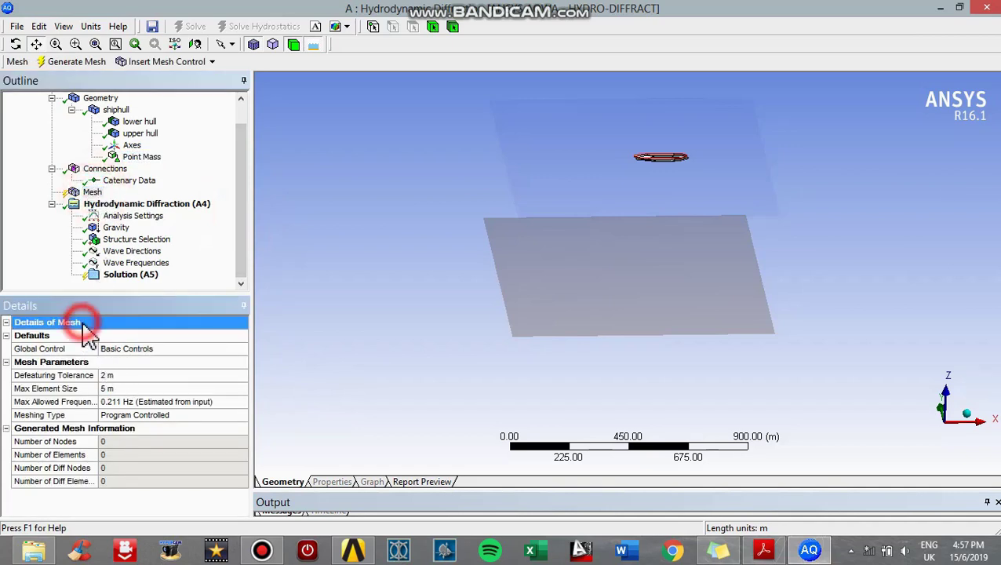
click(114, 375)
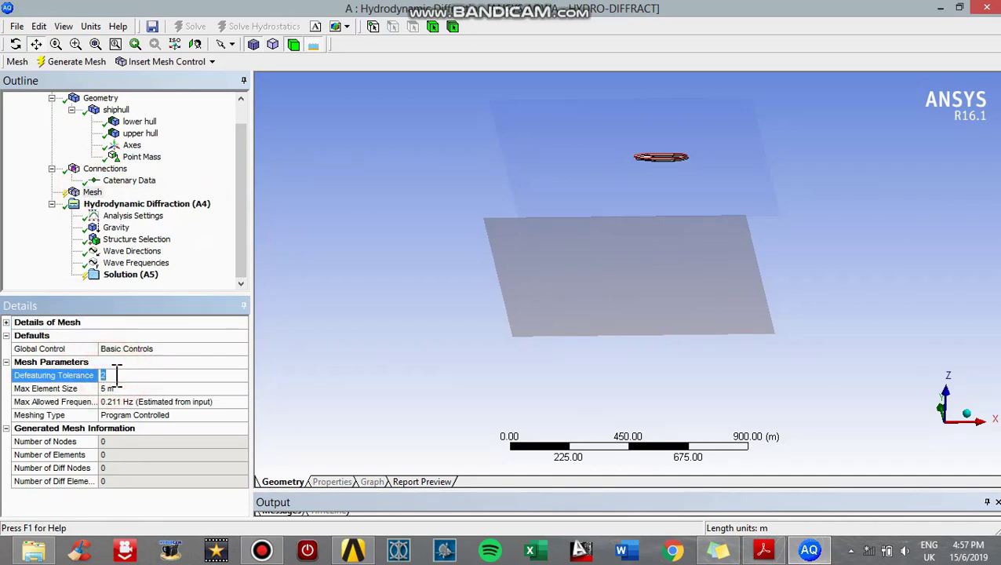
text(5)
click(340, 359)
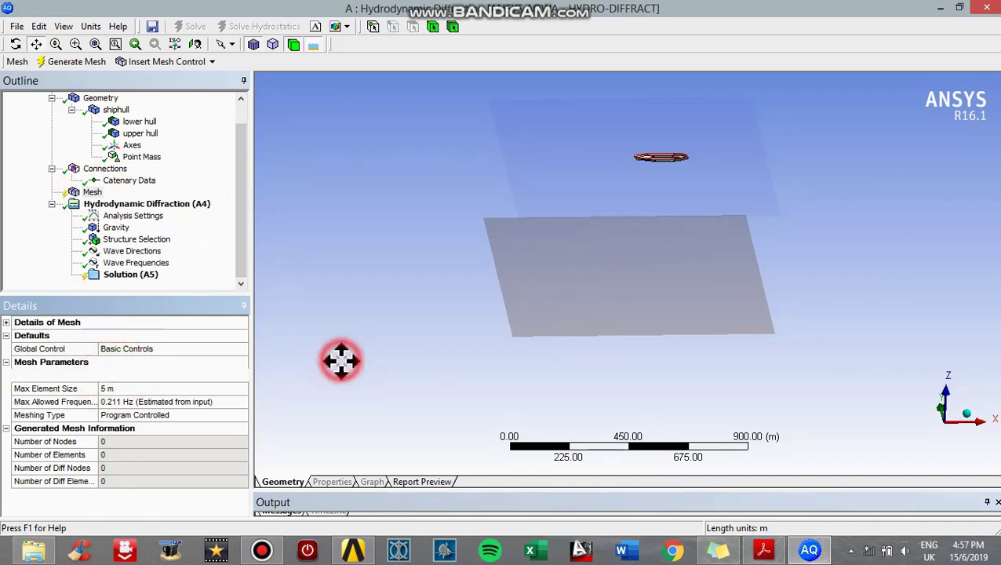
Step: Generate the mesh of the ship hull
click(91, 191)
click(578, 267)
scroll(598, 273, up, 10)
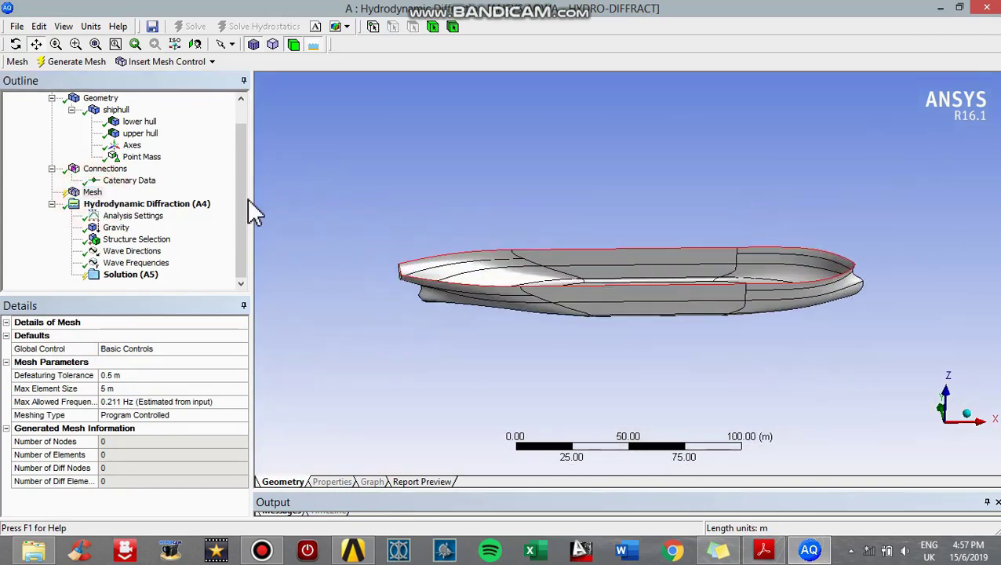
click(64, 61)
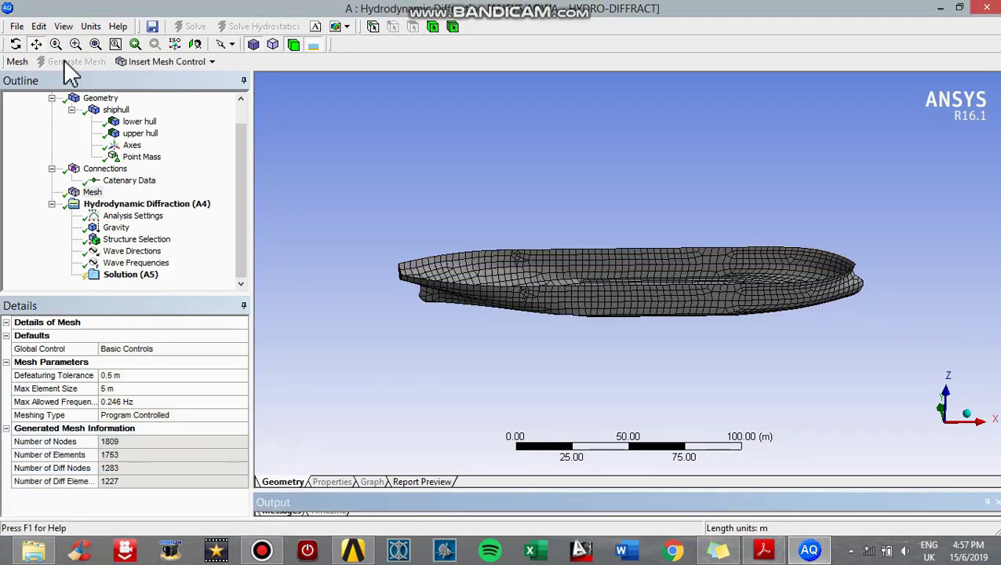
Step: Switch the frequency unit to rad/s
click(91, 26)
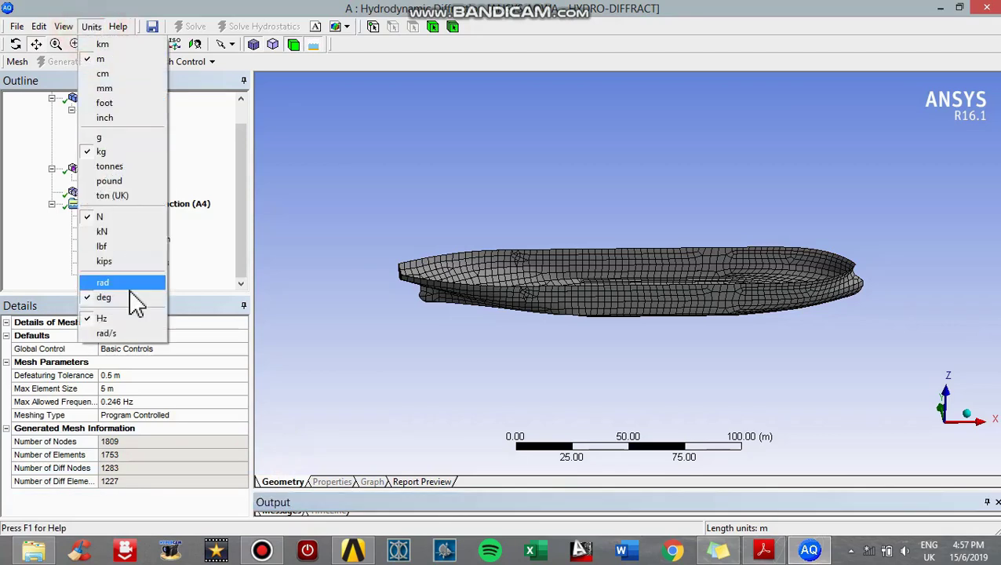
click(126, 332)
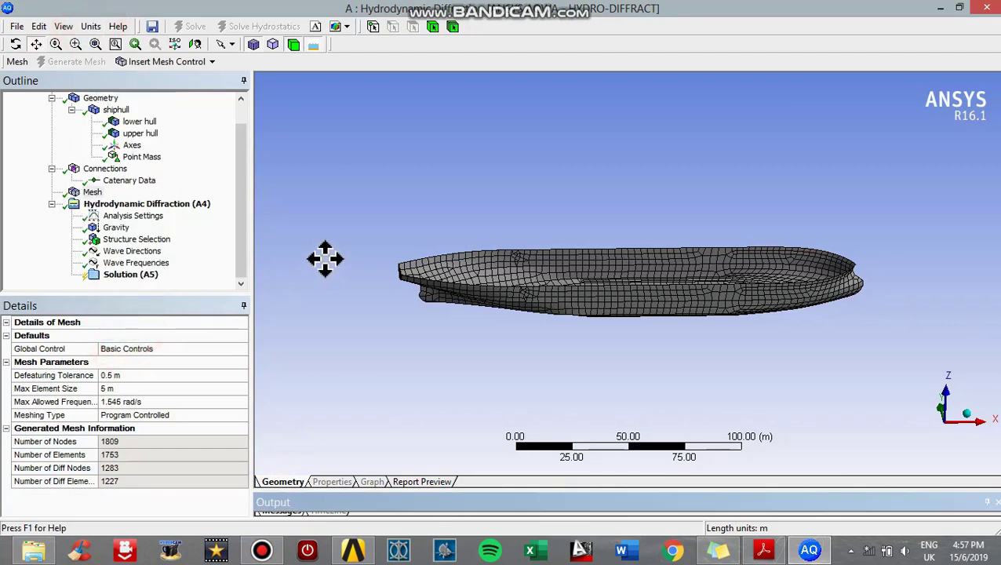
Step: Set Calculate Full QTF Matrix to No in the hydrodynamic diffraction analysis settings
click(241, 217)
click(153, 206)
click(145, 216)
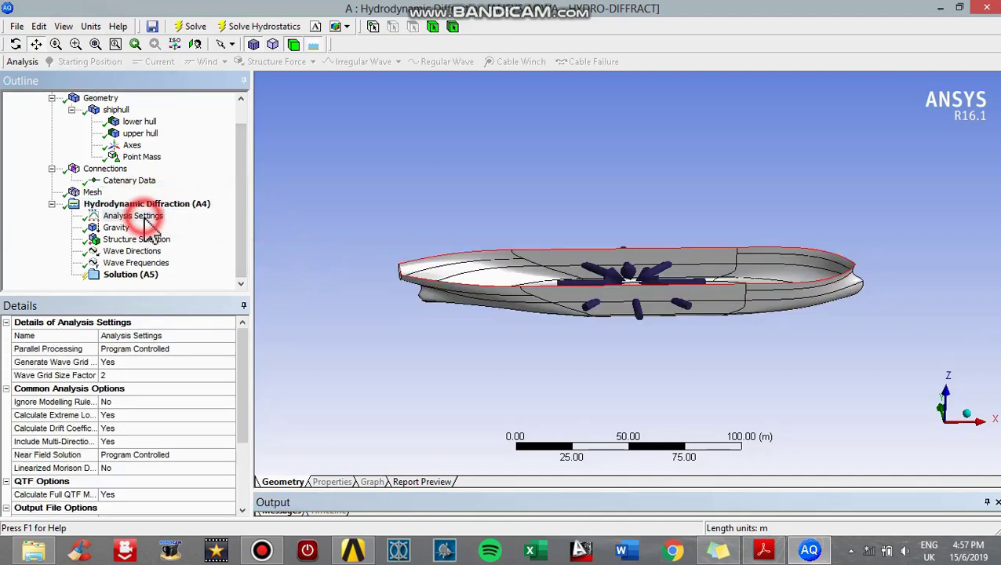
drag(239, 347, 239, 404)
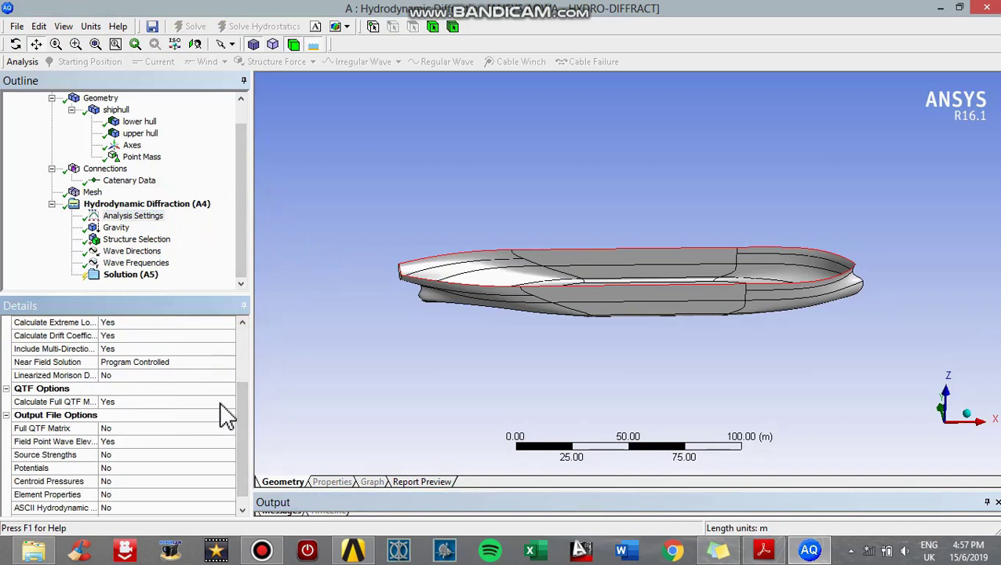
click(226, 402)
click(230, 404)
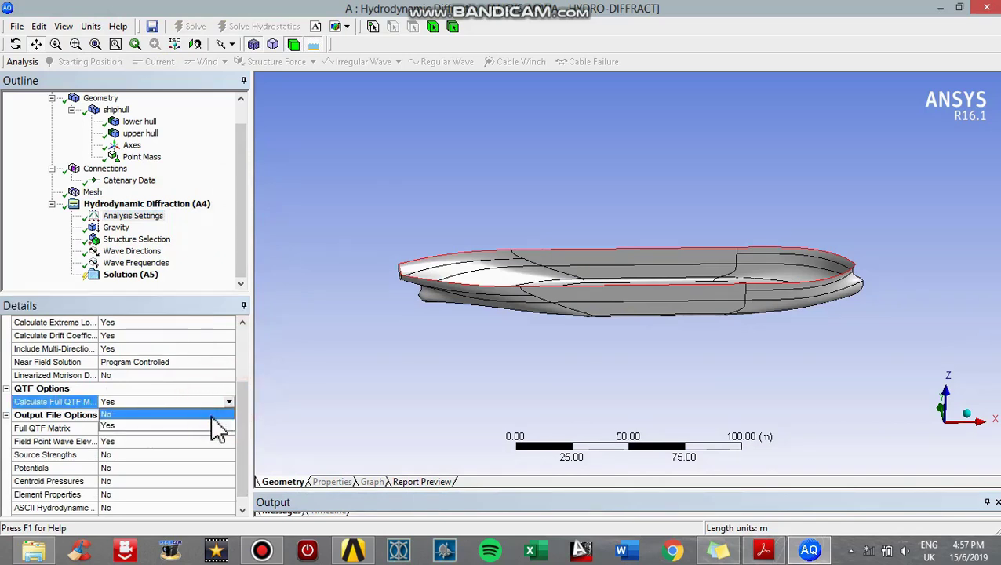
click(210, 414)
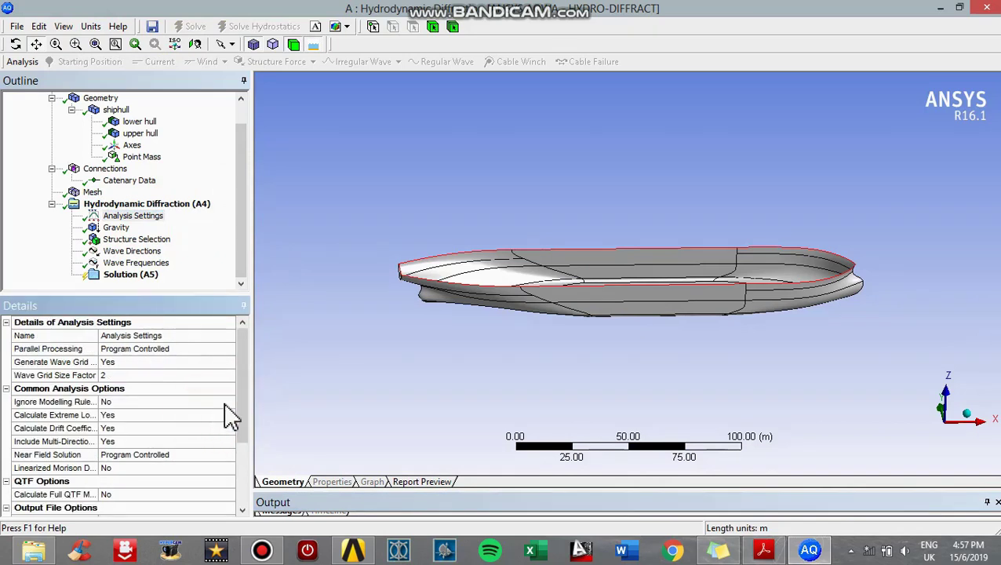
Step: Set the Ignore Modelling Rule option to Yes in the hydrodynamic diffraction analysis settings
click(213, 402)
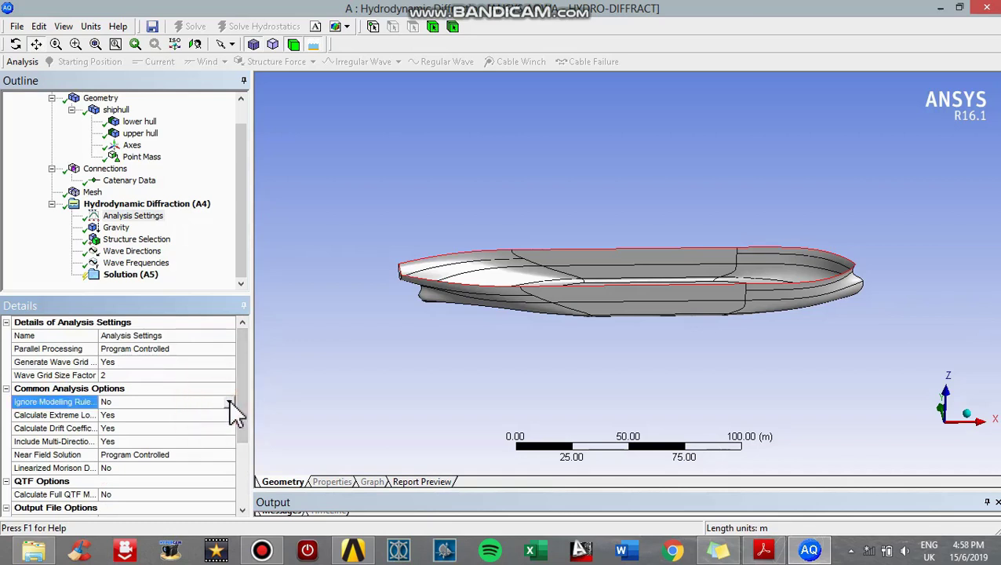
click(228, 401)
click(210, 424)
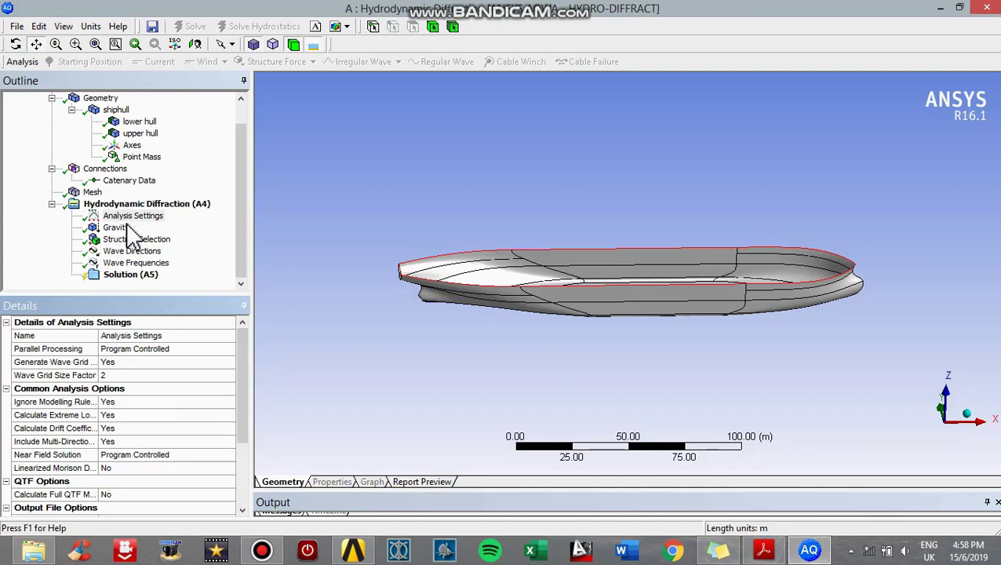
Step: Set Generate Internal Lid to Yes for the shiphull part
drag(242, 169, 244, 141)
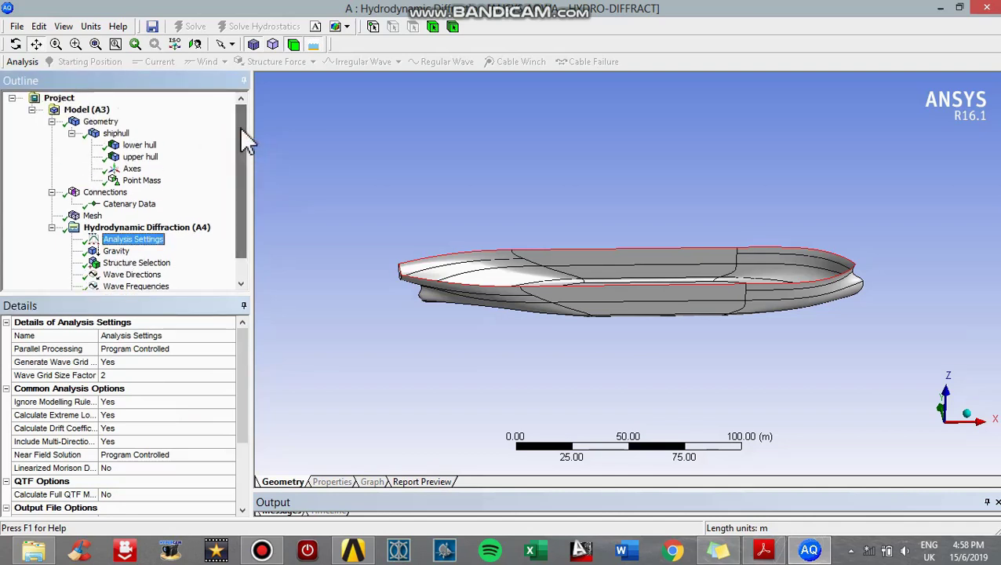
click(116, 133)
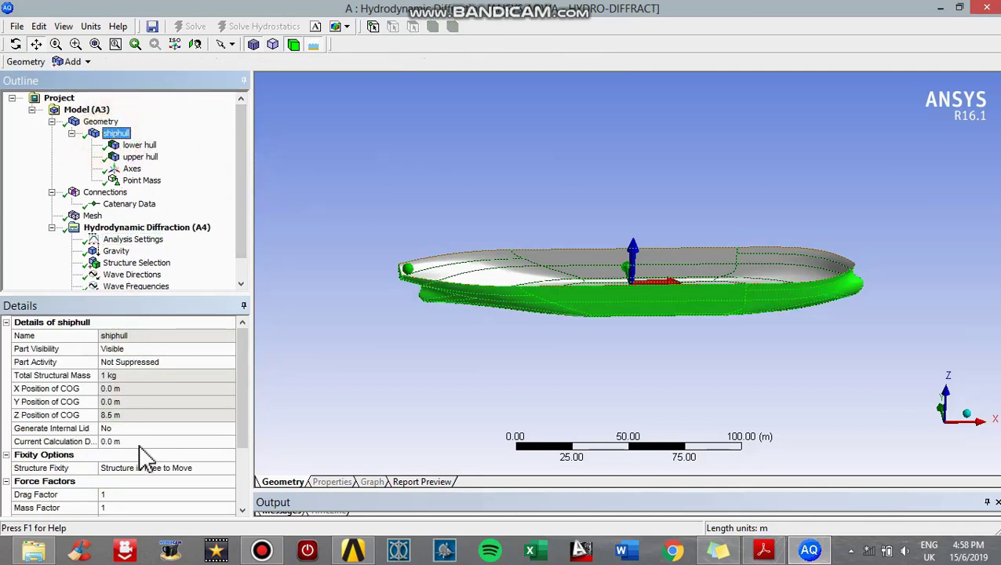
click(194, 427)
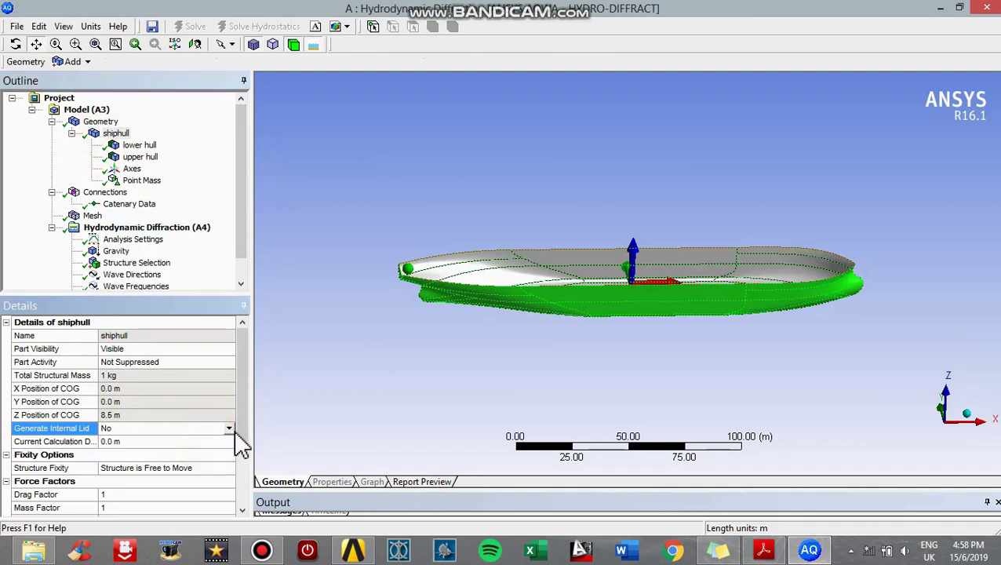
click(227, 429)
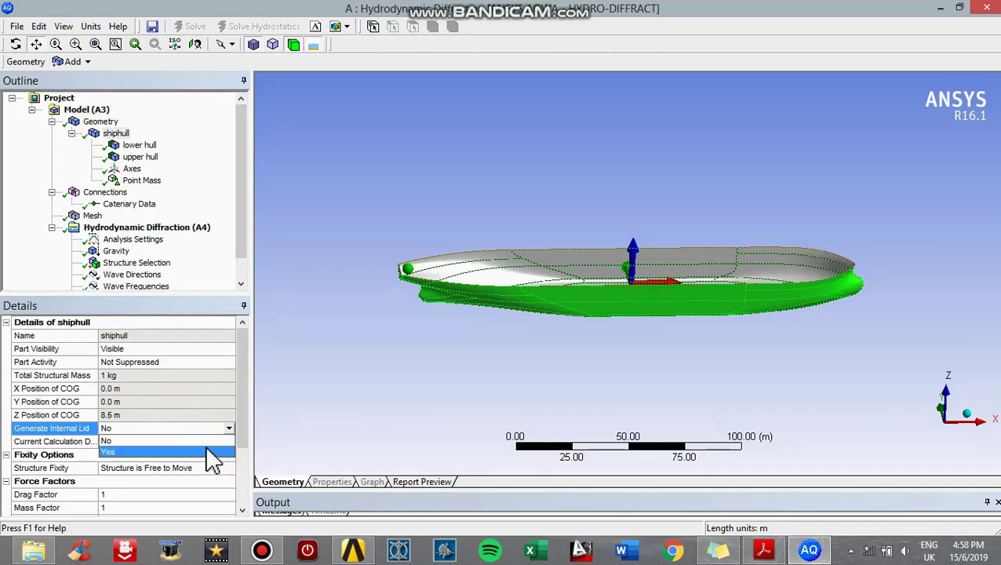
click(205, 452)
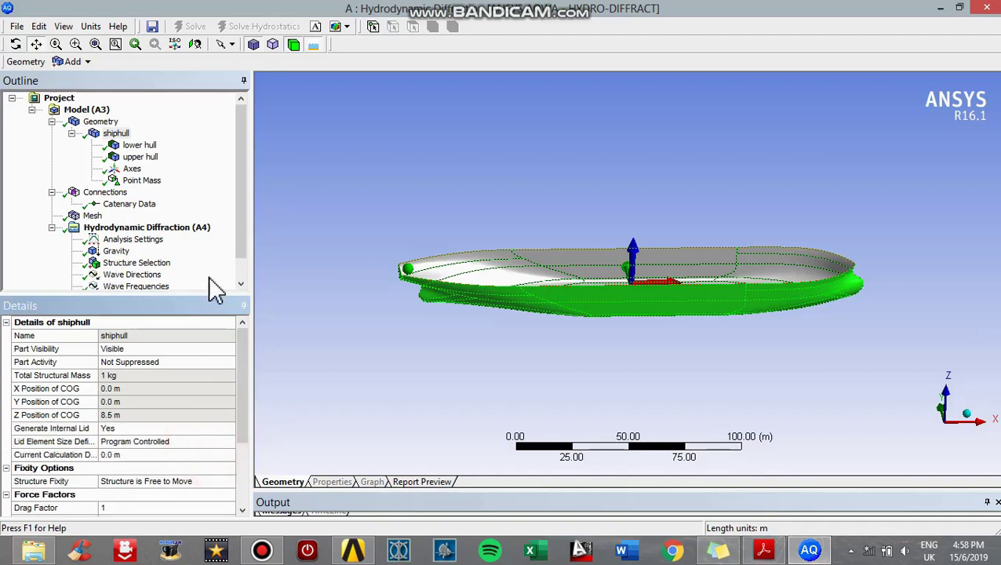
Step: Set the total number of wave frequencies to 10
drag(239, 222, 241, 267)
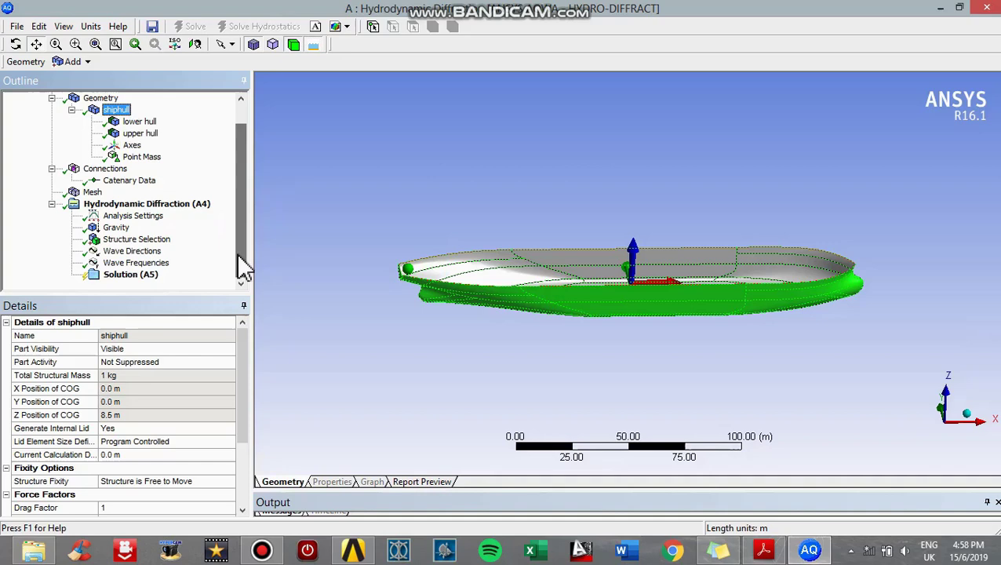
click(135, 239)
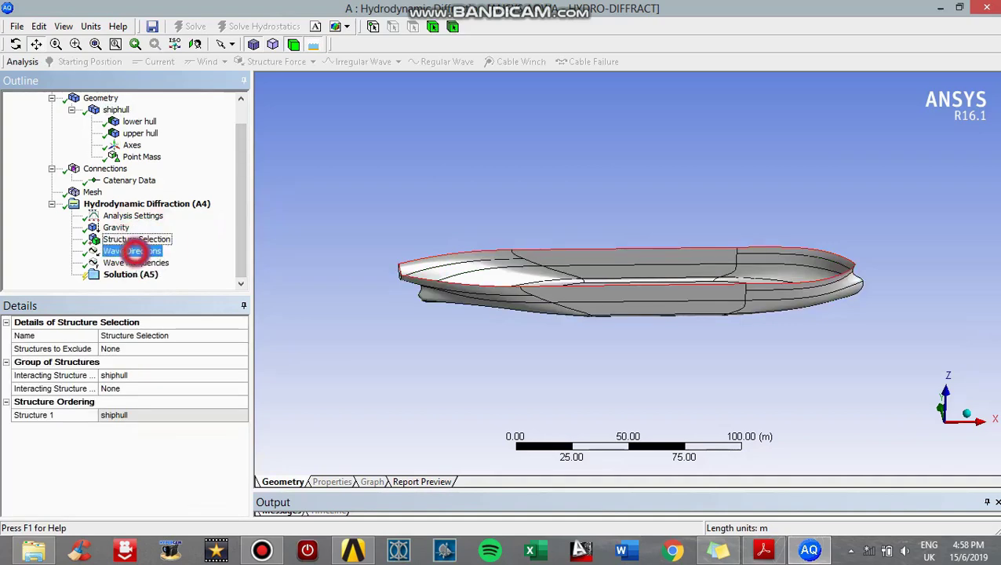
click(136, 251)
click(135, 264)
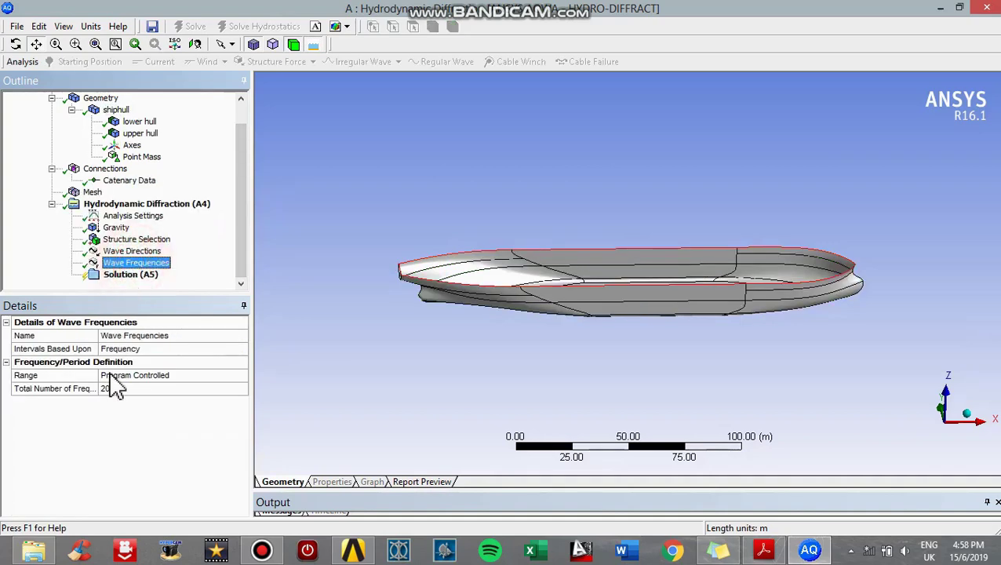
click(114, 399)
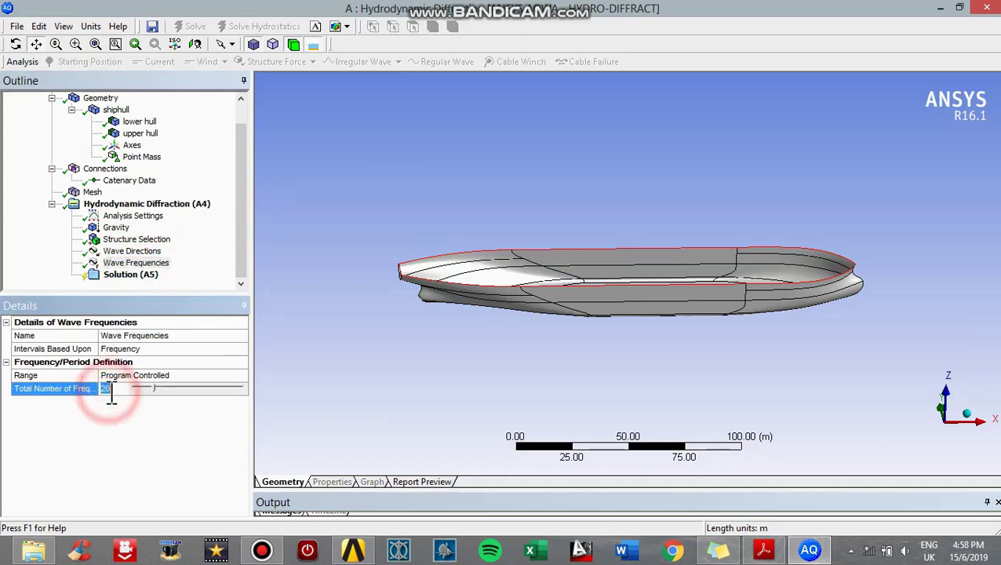
text(10)
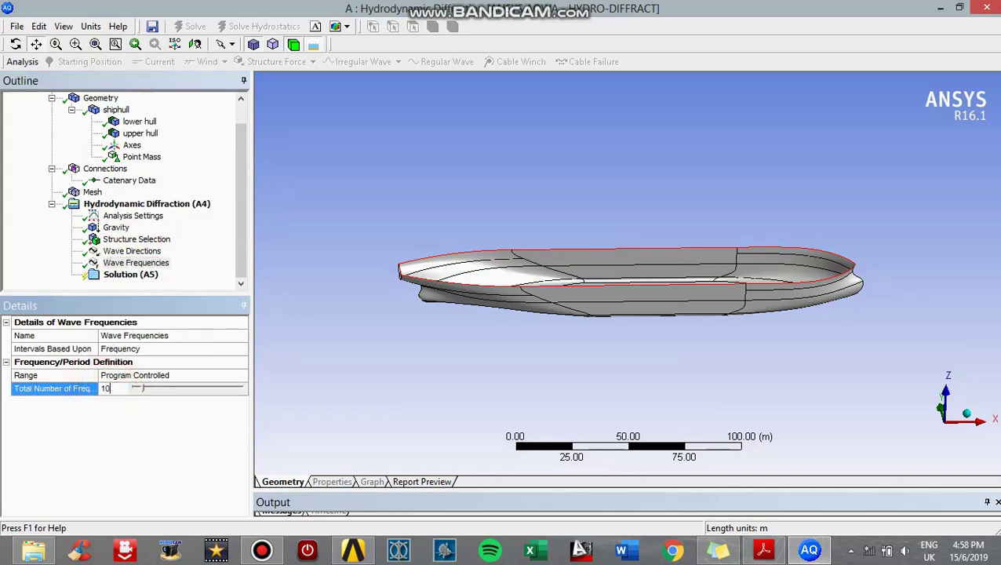
click(308, 340)
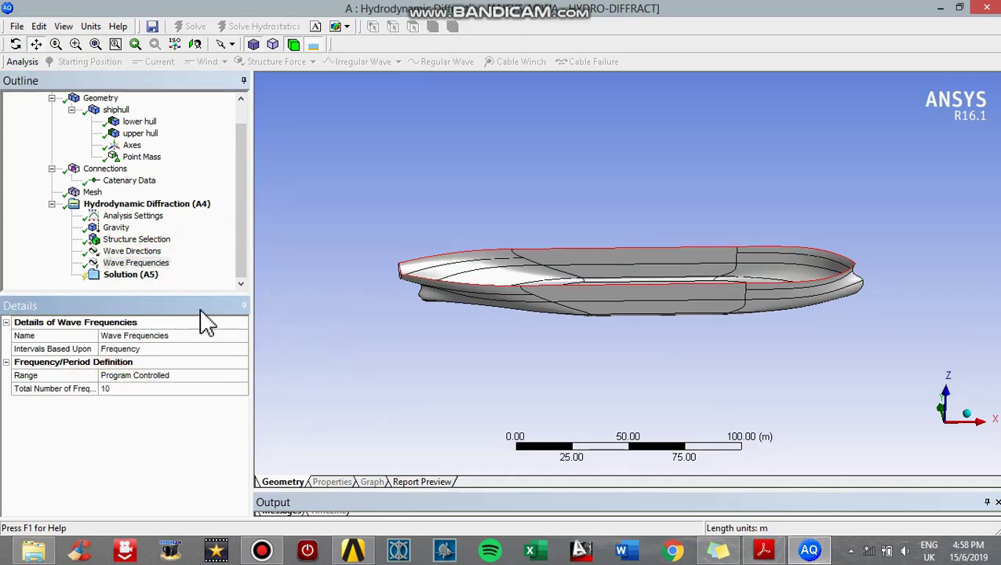
Step: Solve the hydrodynamic diffraction analysis
click(131, 277)
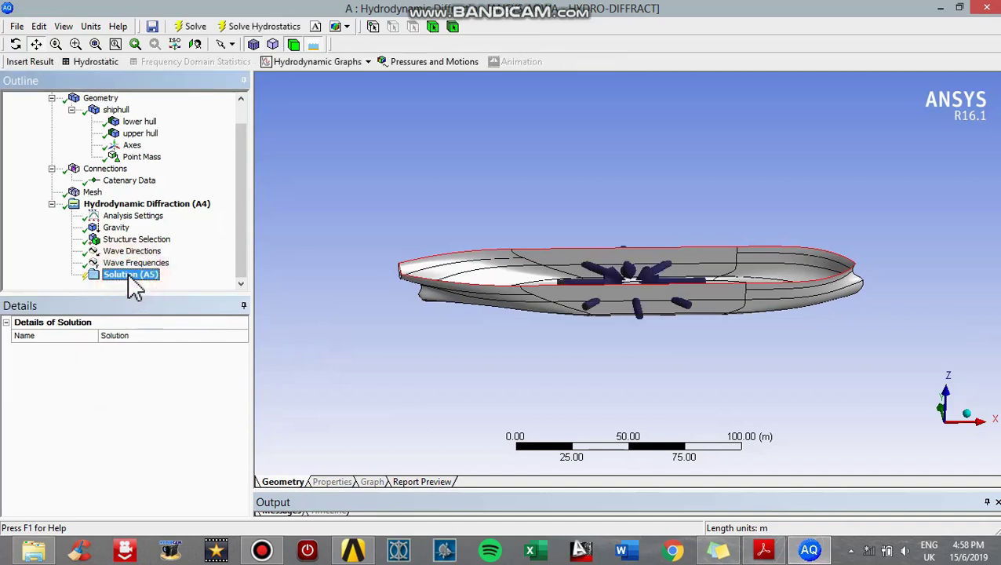
right_click(131, 277)
click(149, 298)
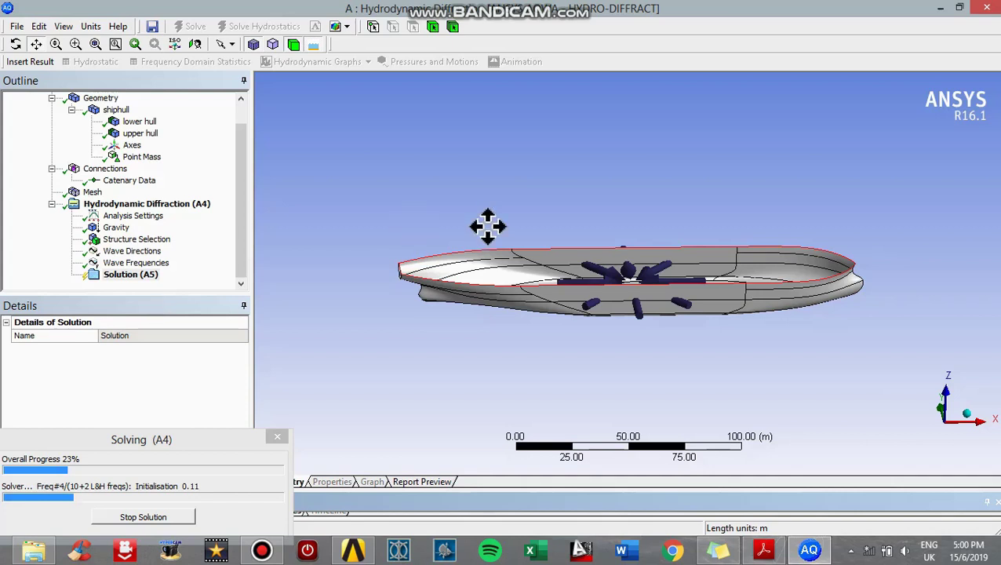
drag(572, 224, 593, 265)
scroll(594, 265, up, 2)
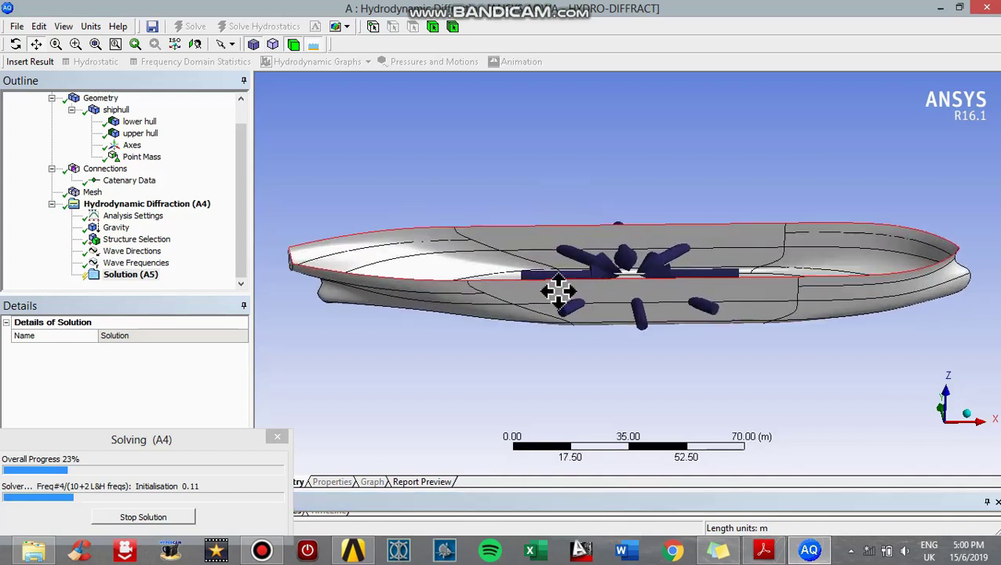
scroll(556, 290, down, 3)
scroll(557, 291, up, 3)
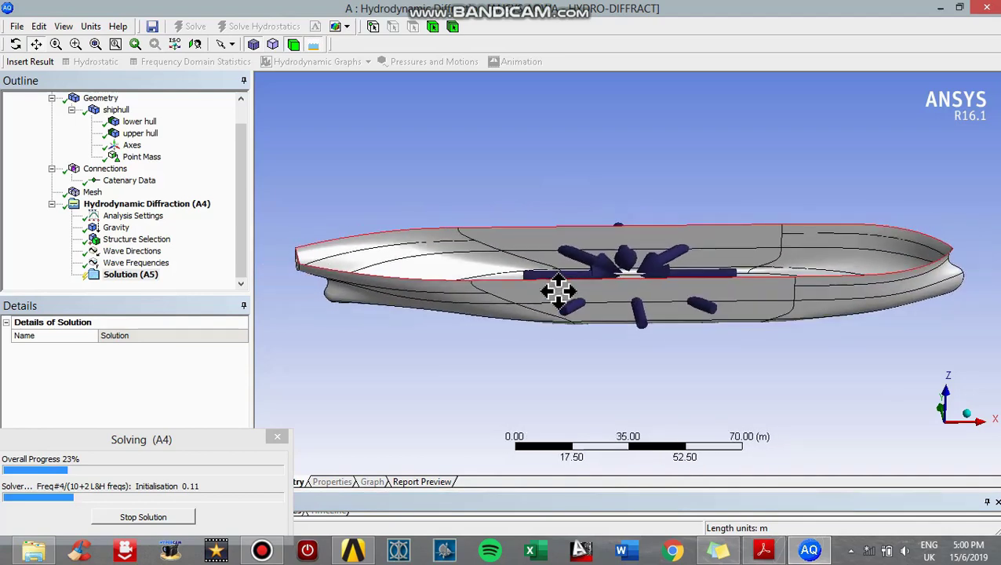
scroll(558, 291, down, 3)
scroll(557, 291, up, 4)
scroll(558, 291, down, 3)
scroll(558, 291, up, 2)
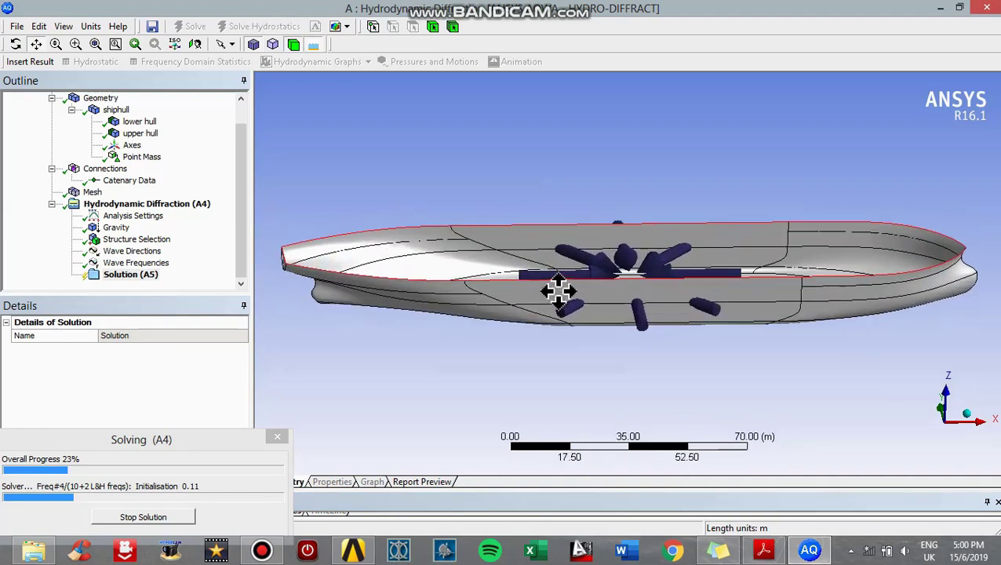
scroll(557, 291, down, 1)
scroll(558, 291, down, 1)
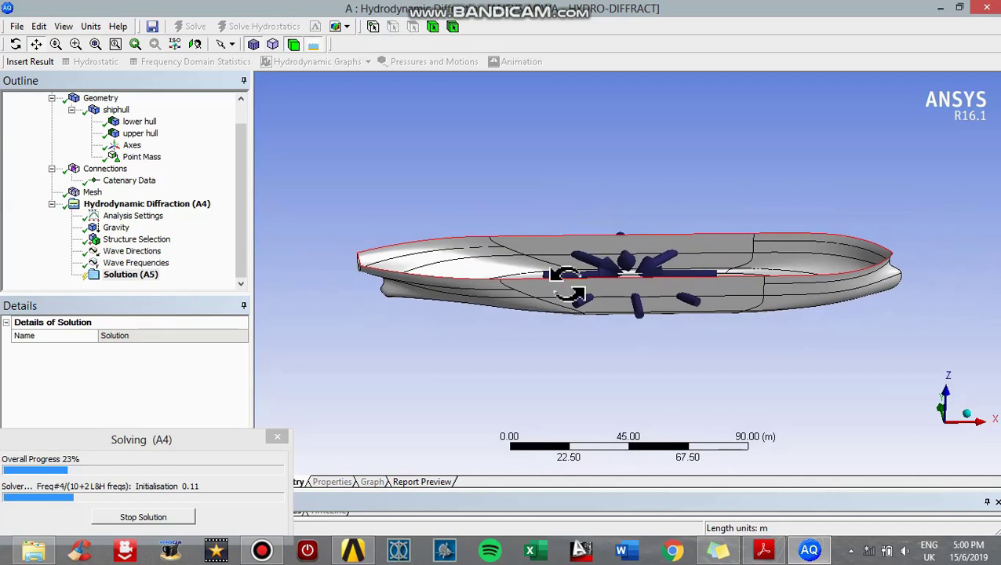
middle_drag(567, 287, 582, 306)
drag(581, 306, 538, 180)
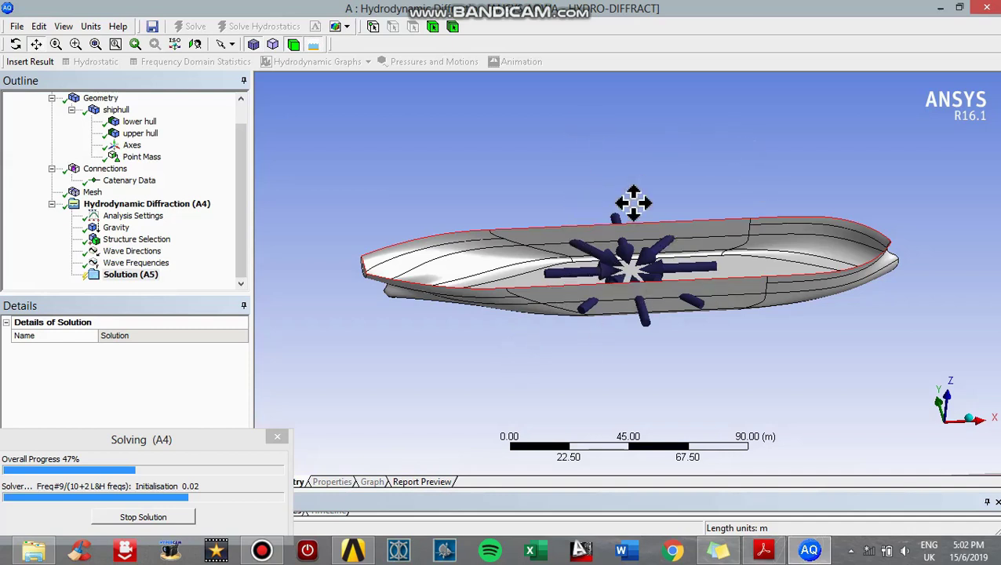
drag(648, 193, 607, 204)
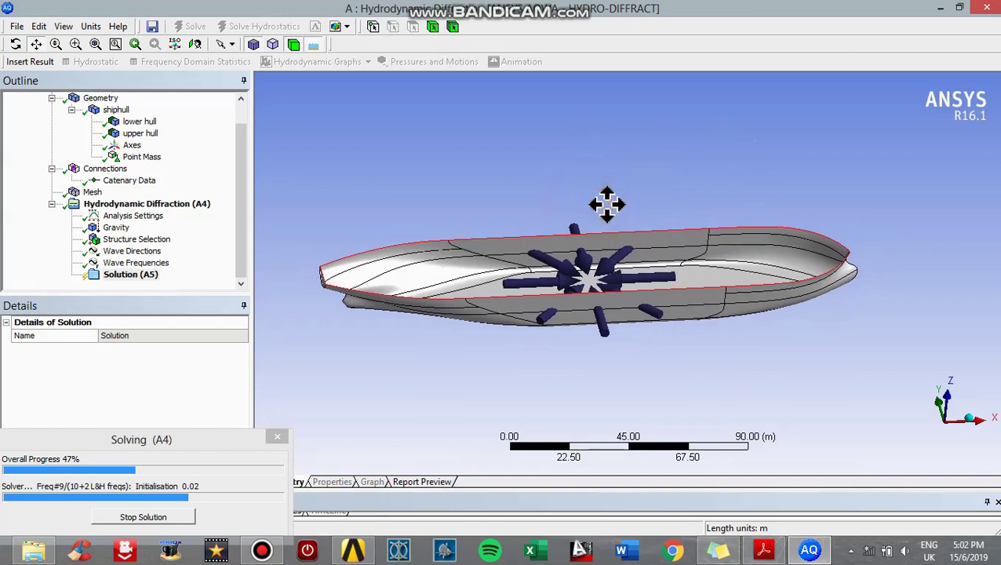
right_click(607, 203)
right_click(607, 204)
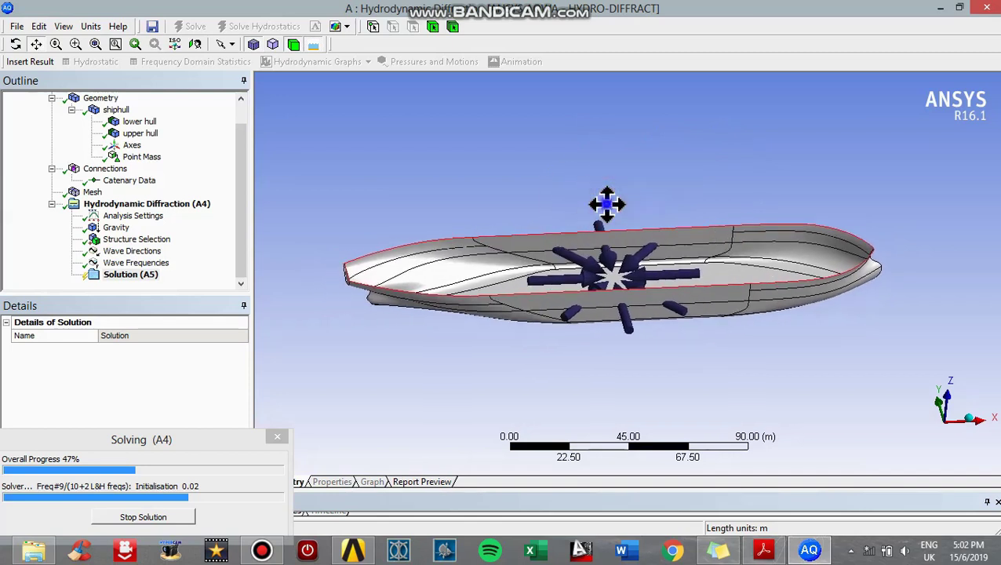
drag(607, 204, 591, 204)
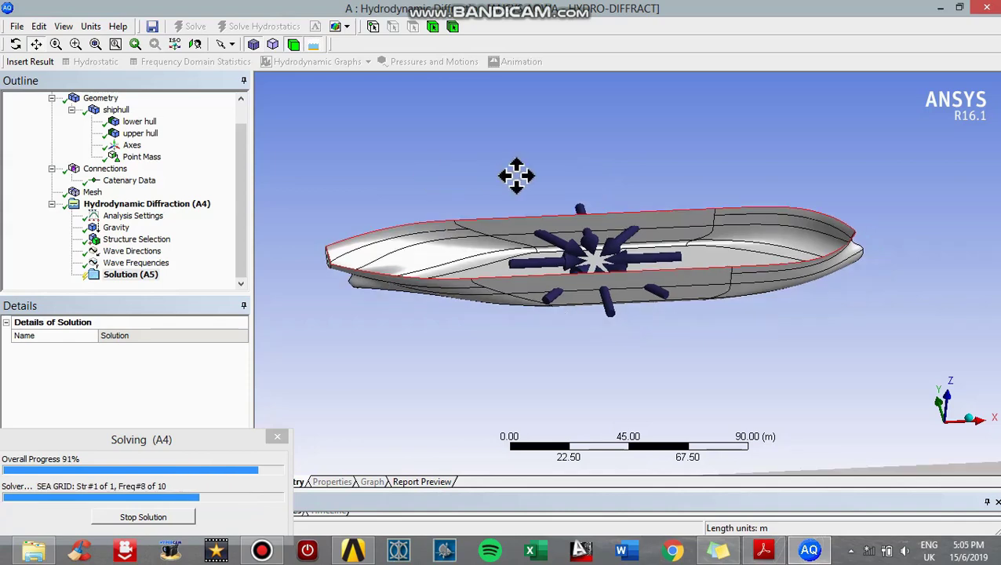
click(515, 175)
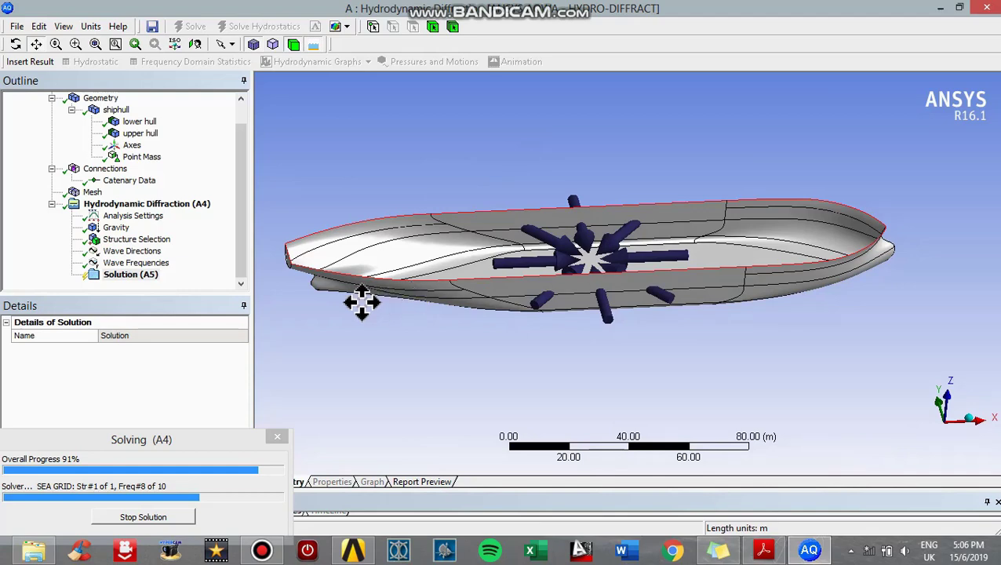
drag(353, 324, 388, 359)
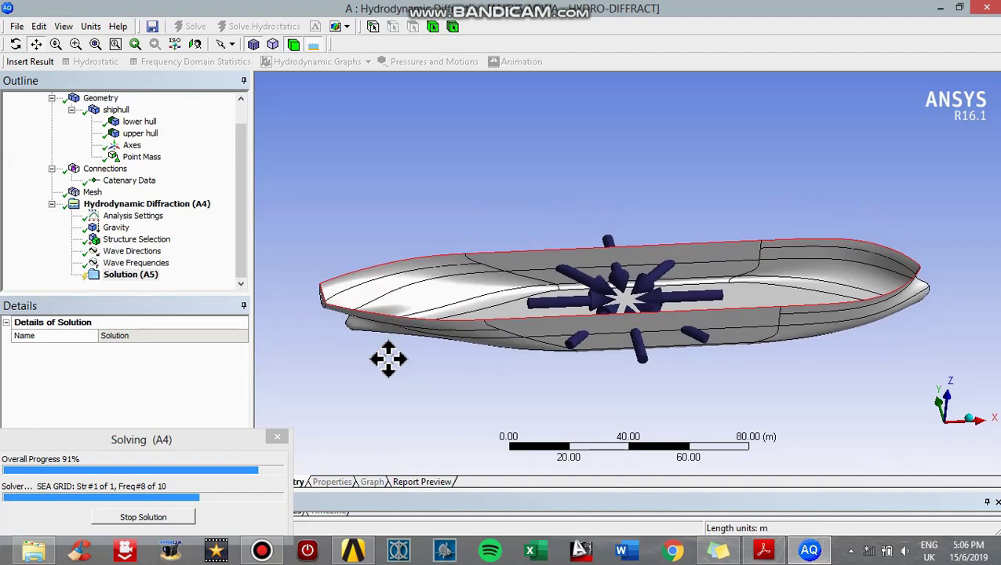
drag(395, 346, 392, 322)
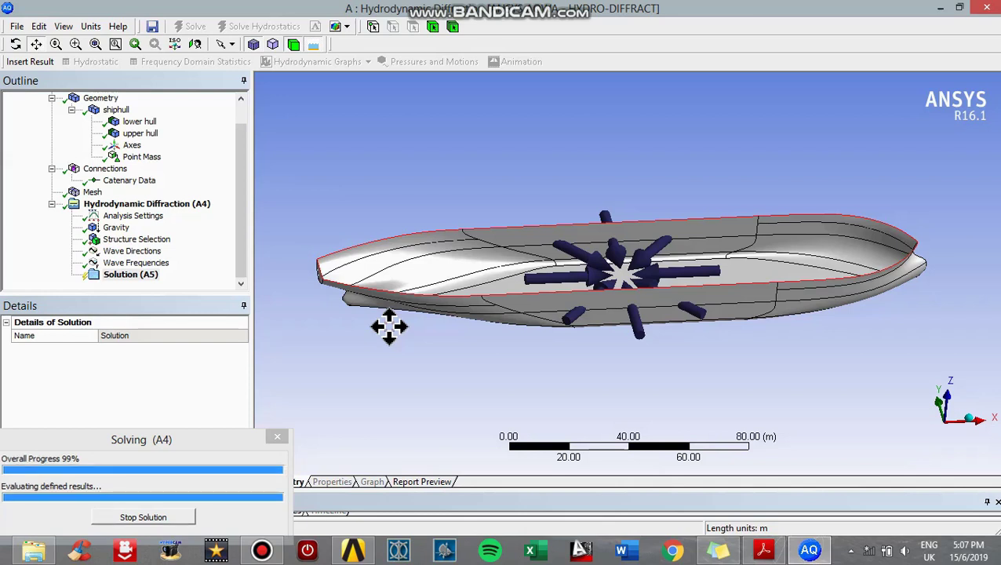
Step: Insert a Hydrostatic result under the solution and assign shiphull as its structure
click(130, 276)
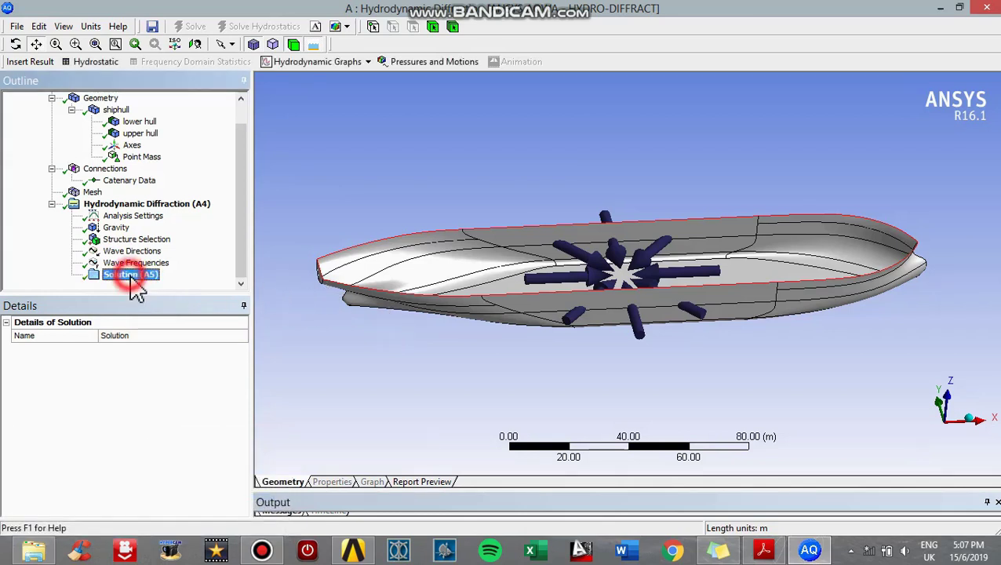
right_click(133, 279)
mouse_move(156, 285)
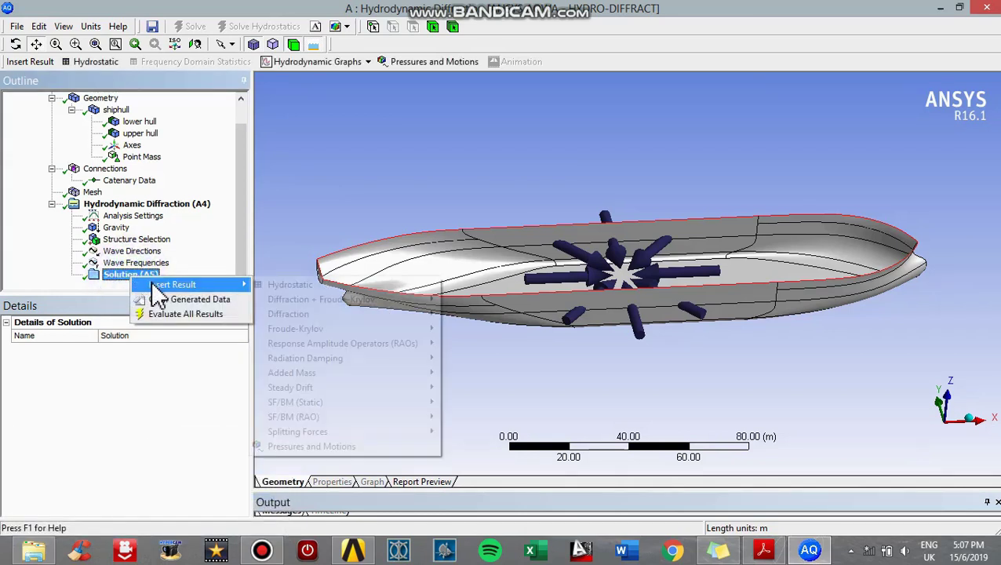
click(300, 285)
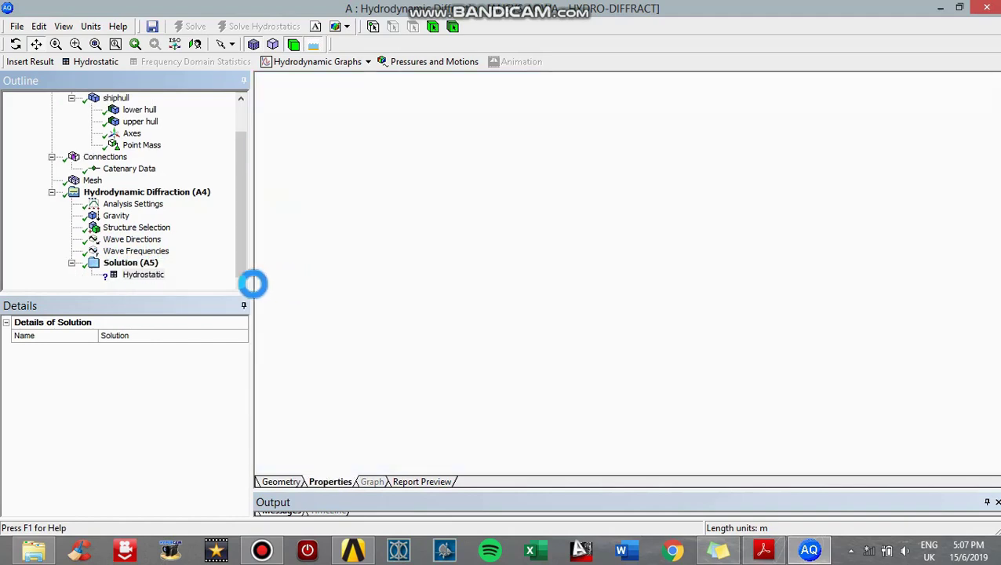
click(144, 274)
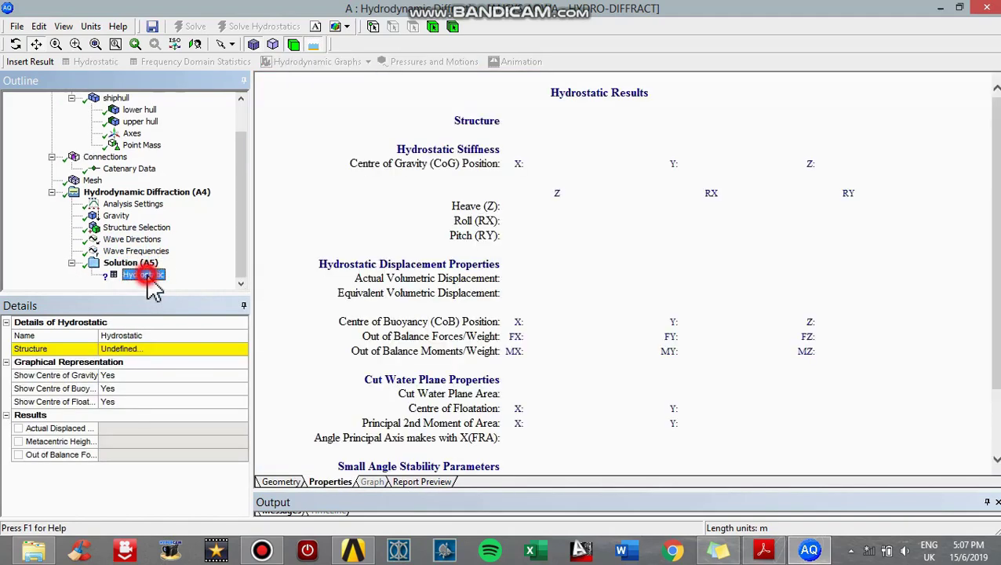
click(179, 355)
click(241, 349)
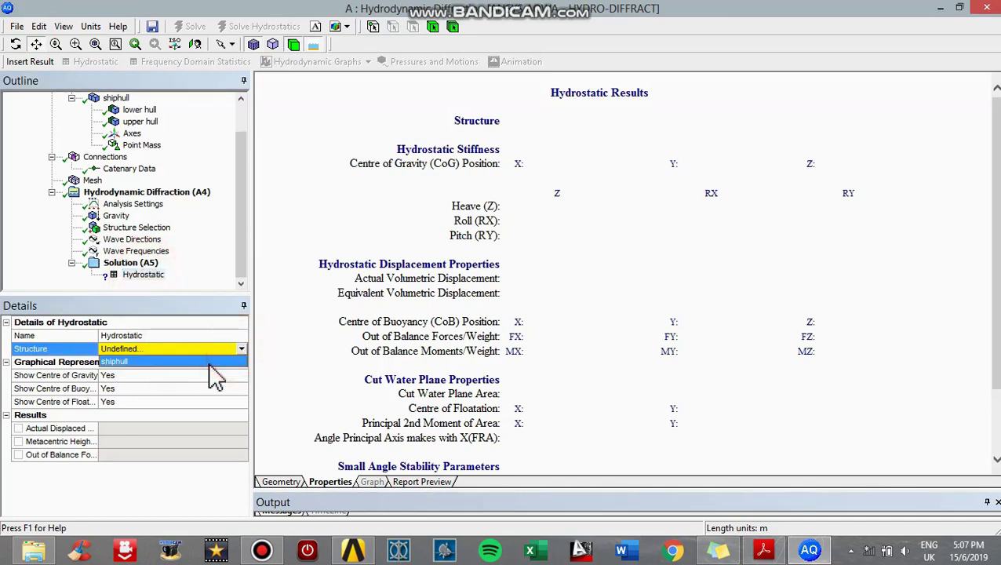
click(213, 362)
Step: Evaluate all results and look through the hydrostatic stiffness, displacement, water plane and stability values of the ship hull
right_click(135, 274)
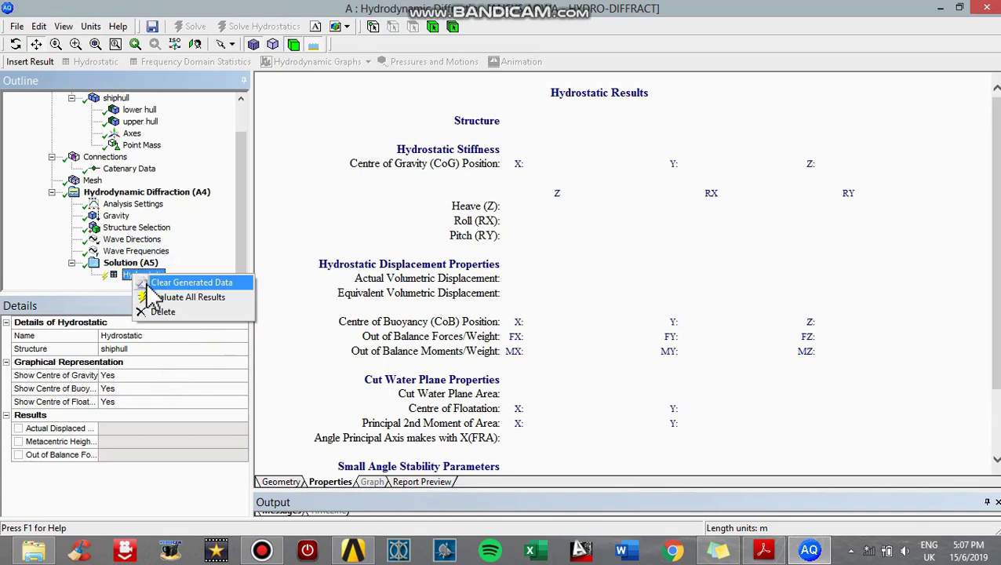
click(159, 298)
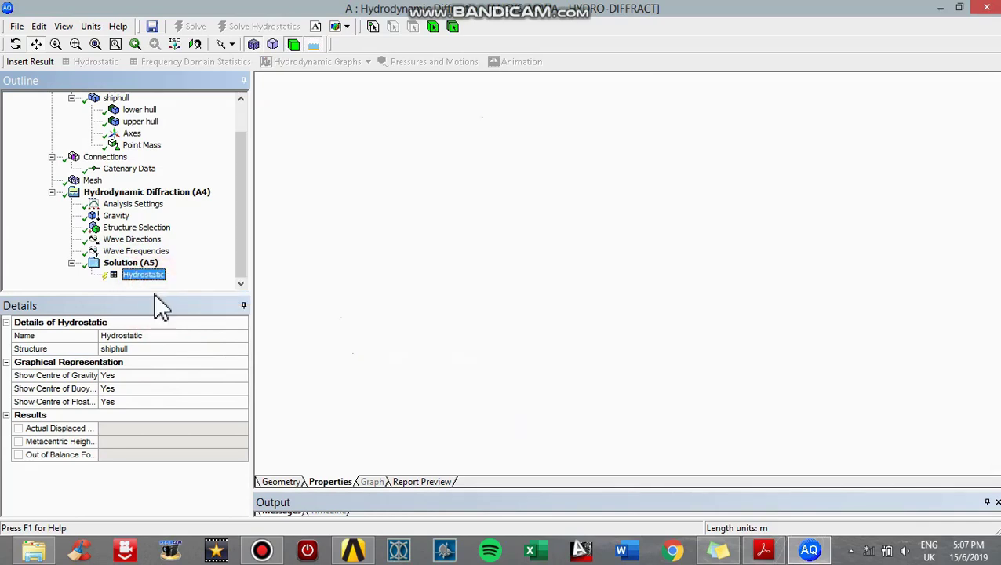
click(356, 191)
scroll(357, 220, down, 3)
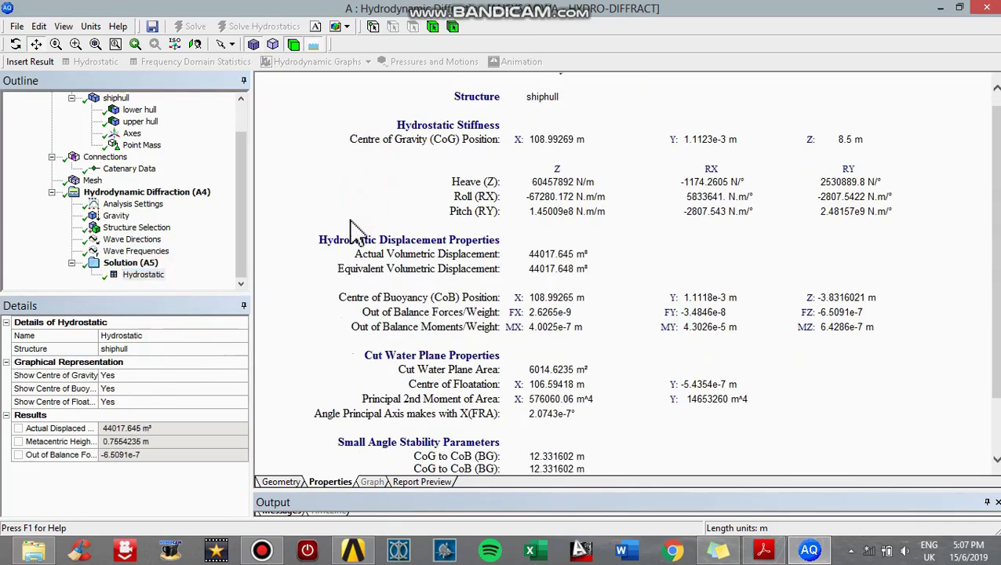
scroll(357, 231, up, 3)
scroll(355, 231, down, 3)
scroll(353, 230, up, 3)
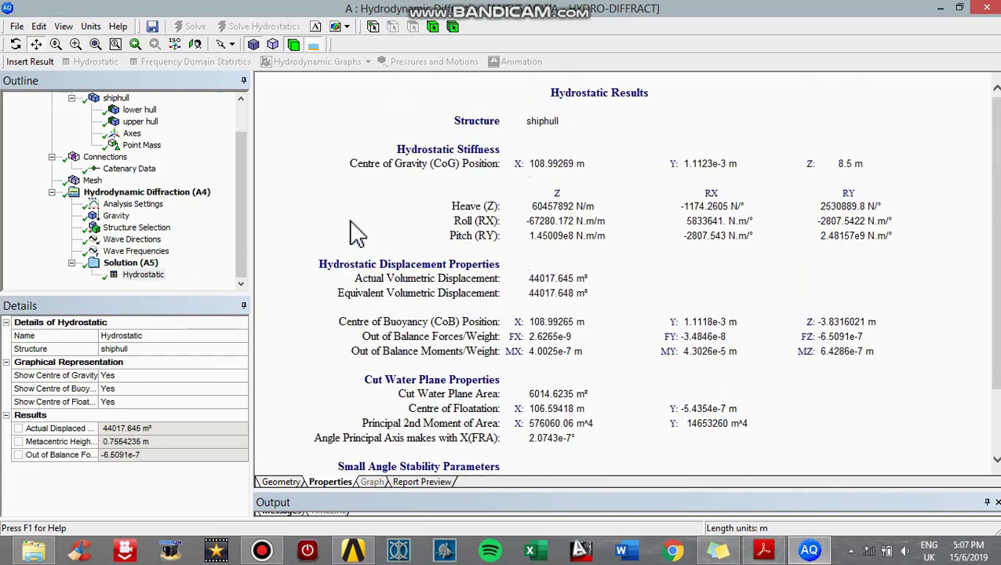
Step: Insert a Pressures and Motions result under the solution and assign shiphull as its structure
click(147, 271)
right_click(149, 267)
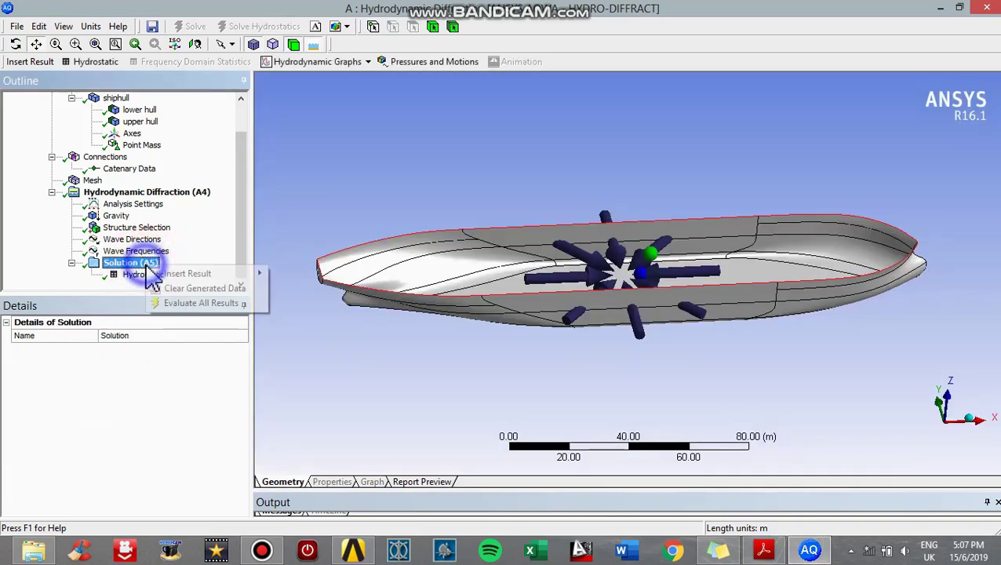
mouse_move(180, 278)
click(317, 435)
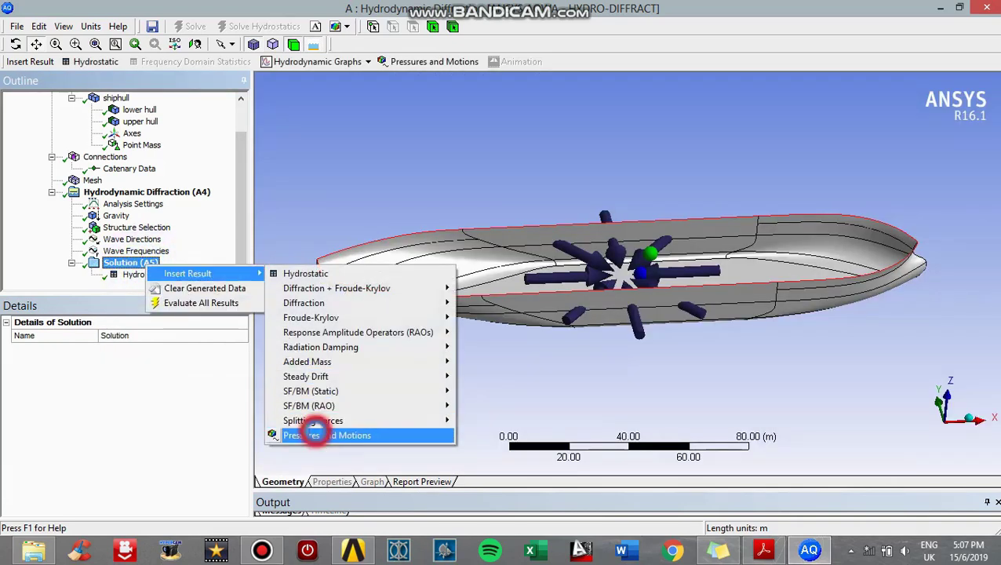
click(177, 353)
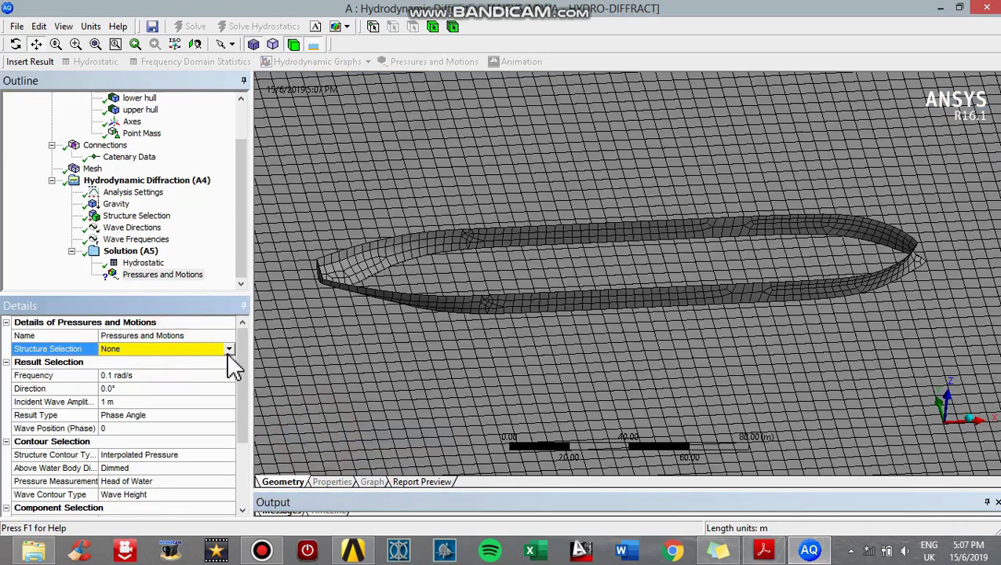
click(229, 348)
click(197, 361)
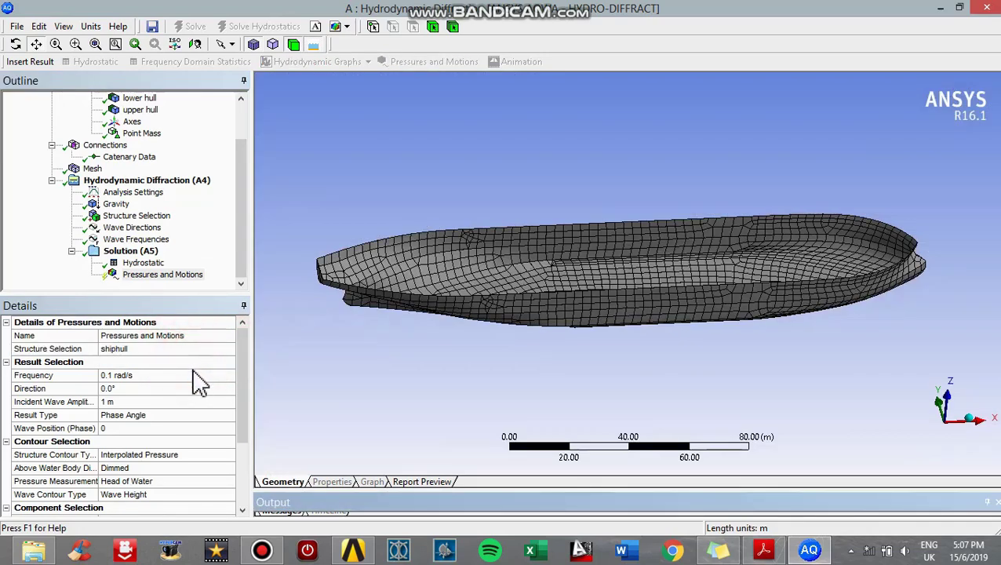
Step: Set the Pressures and Motions result's frequency to 0.903 rad/s and its wave direction to 45°
click(196, 376)
click(228, 375)
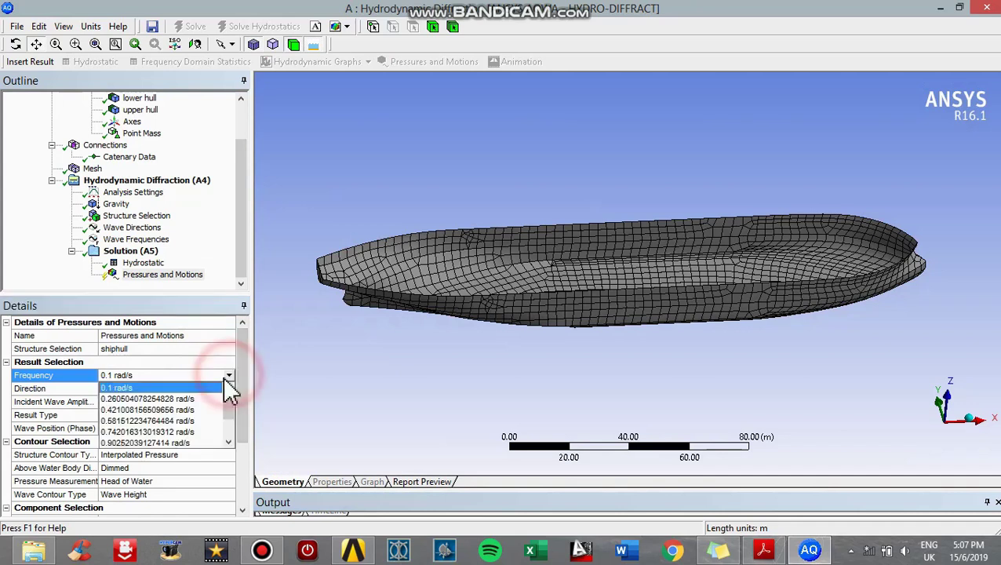
click(175, 442)
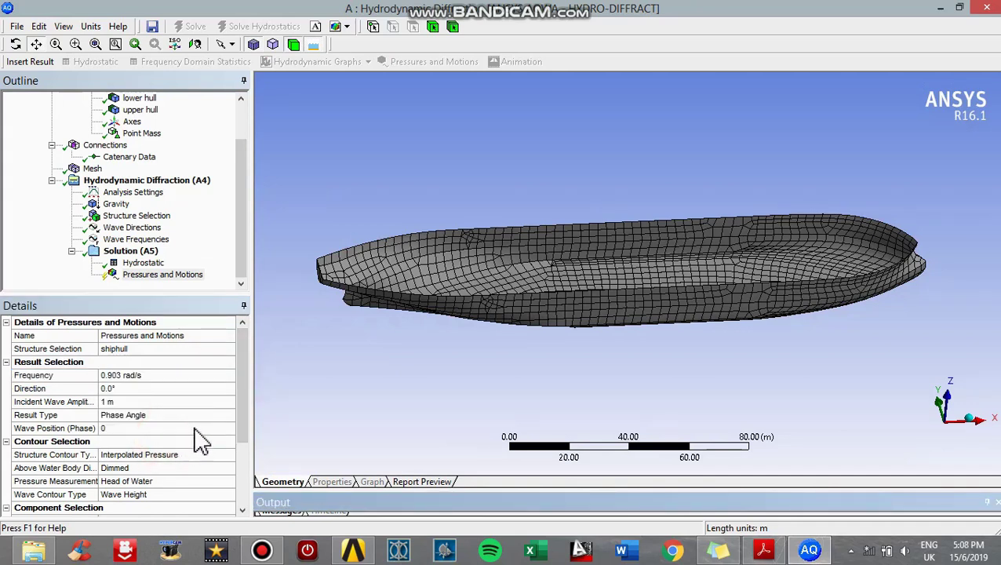
click(208, 388)
click(227, 388)
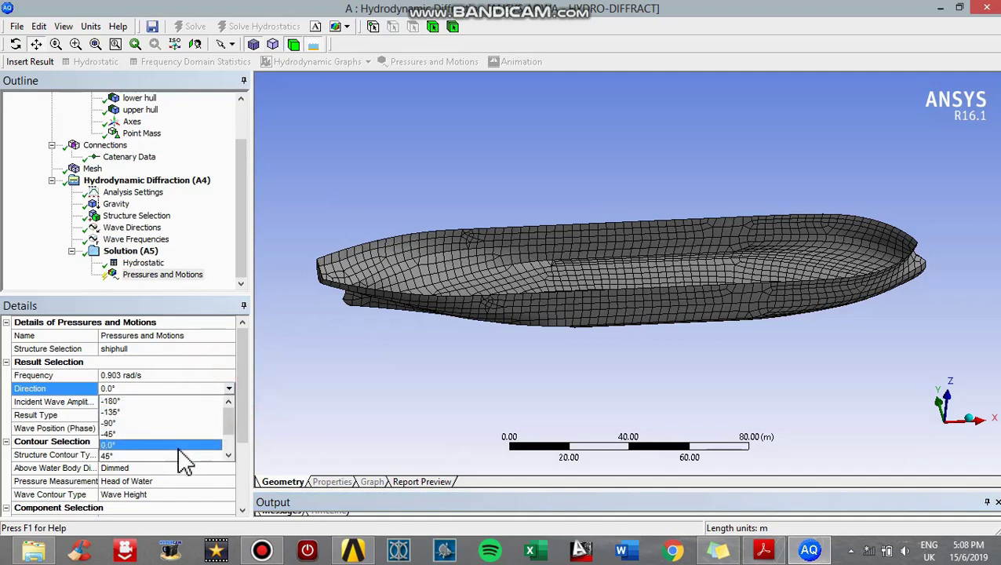
click(179, 455)
Step: Set the result's wave position to Sequence and its above-water body display to Zero Pressure
click(177, 428)
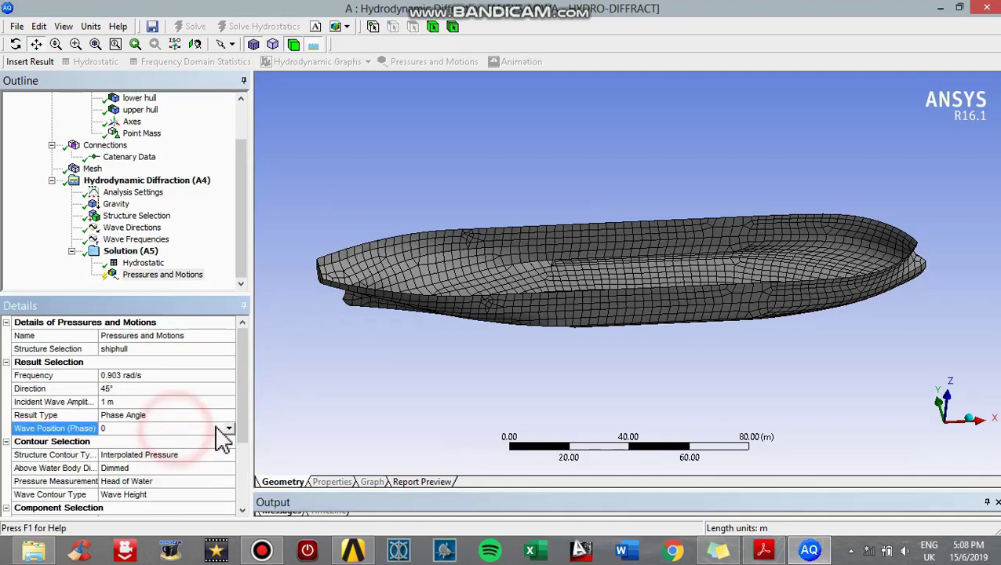
click(227, 428)
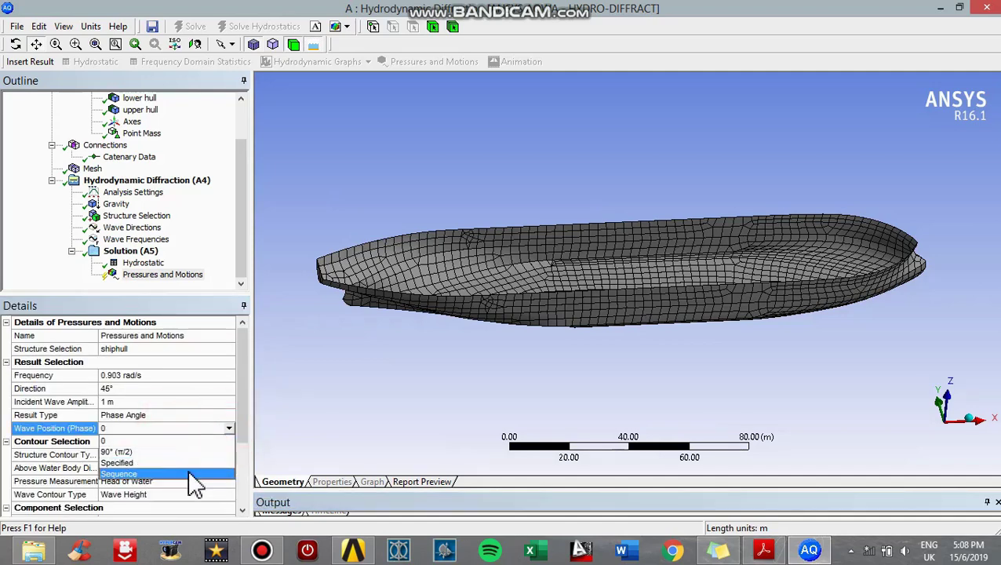
click(189, 473)
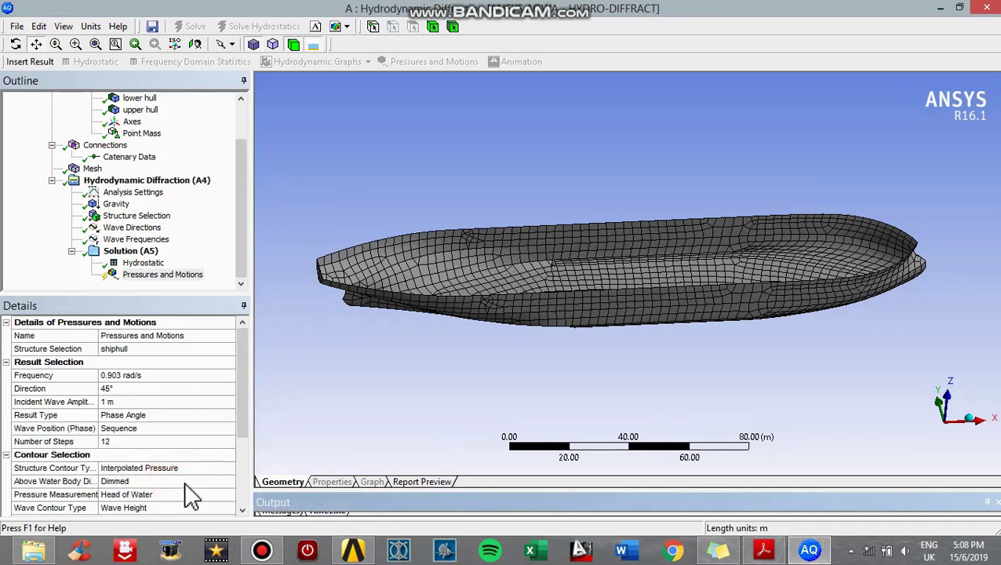
click(196, 480)
click(228, 481)
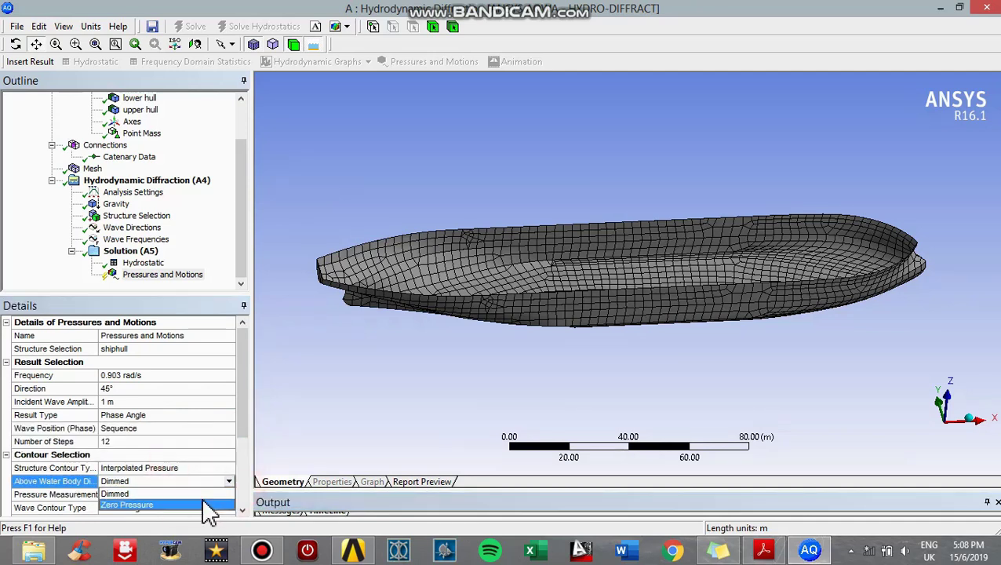
click(206, 506)
Step: Evaluate all results for the Pressures and Motions object
drag(241, 412, 241, 463)
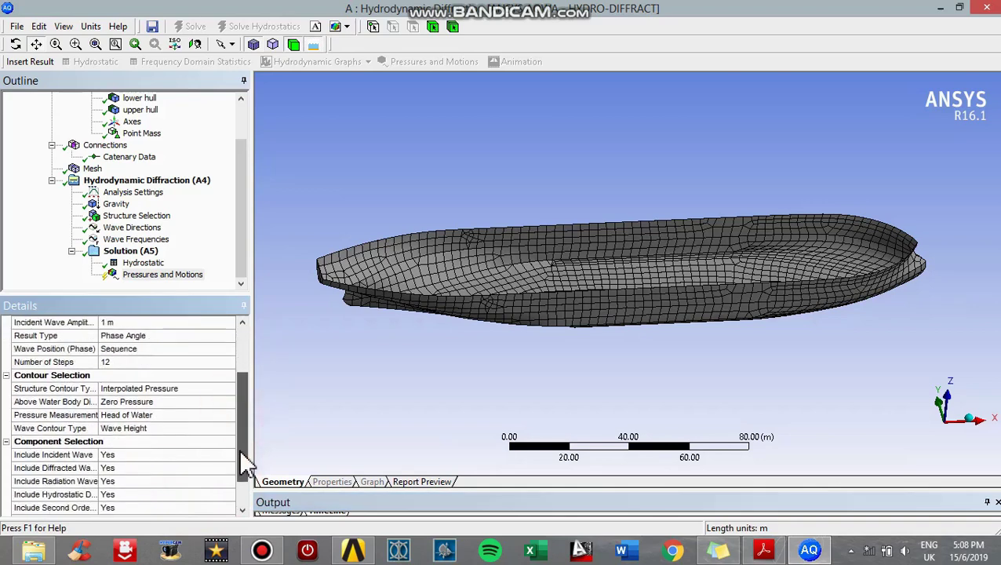
click(160, 276)
right_click(161, 276)
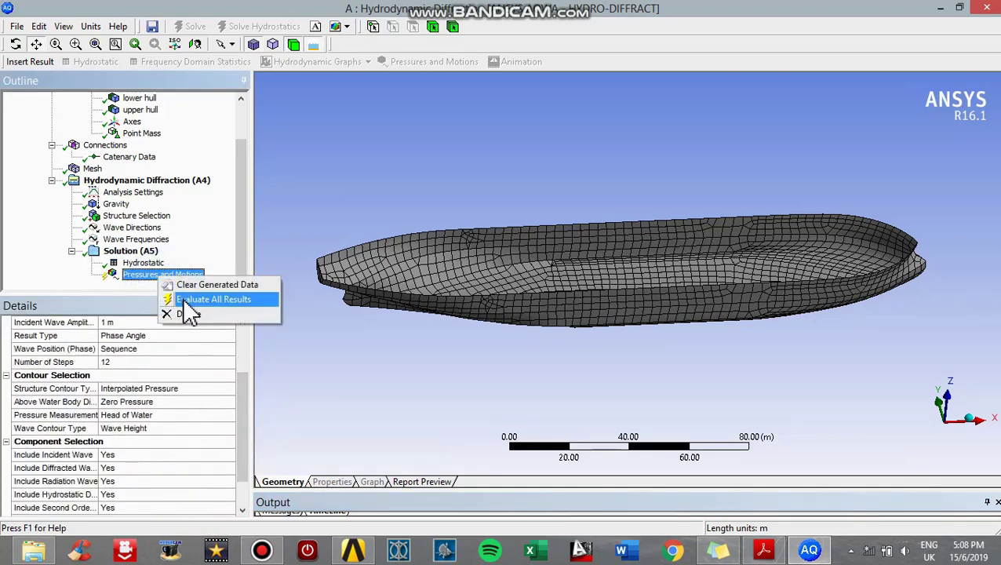
click(185, 300)
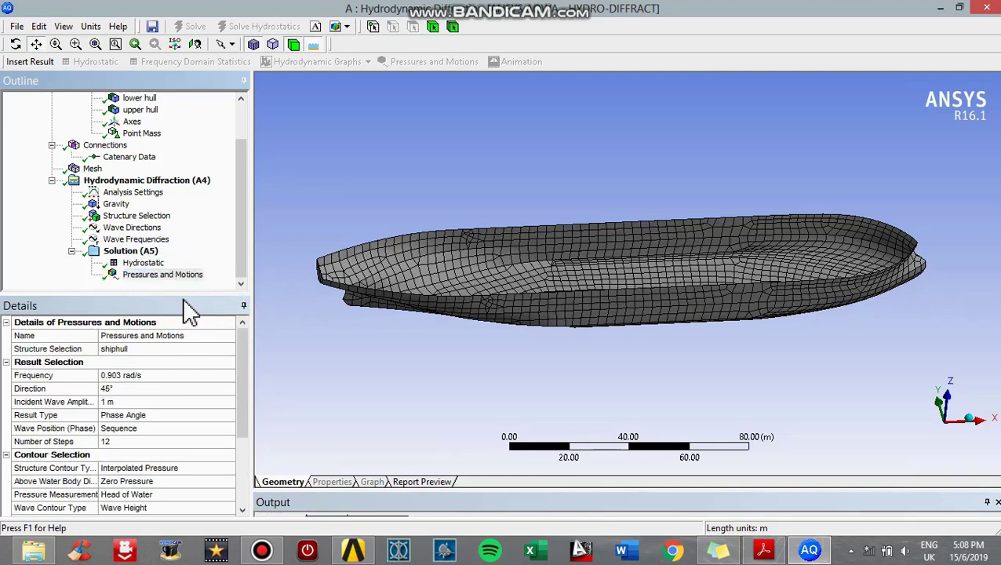
Step: Enlarge the output area to reveal the timeline controls and play the pressures and motions animation
scroll(436, 335, down, 4)
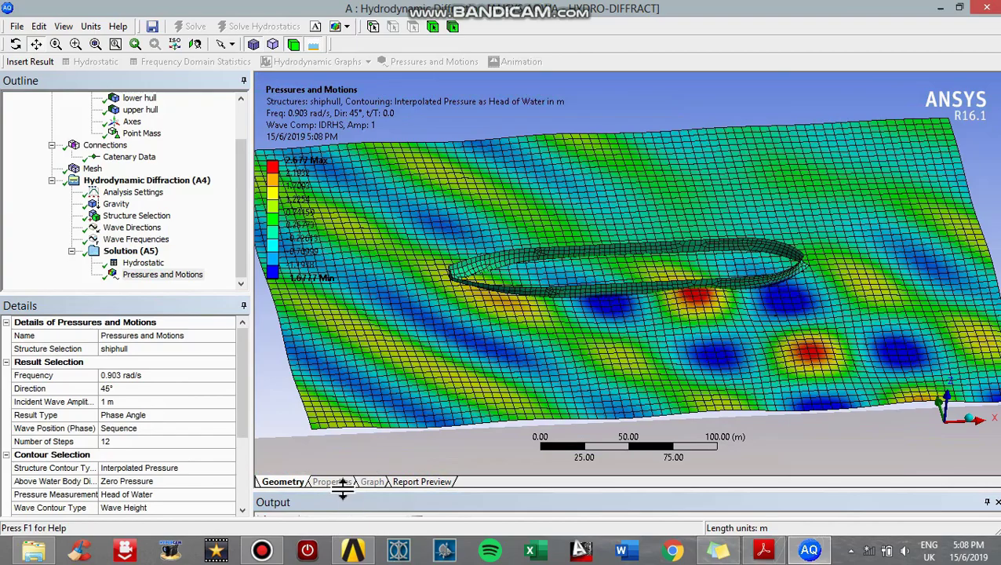
drag(339, 490, 342, 464)
click(269, 495)
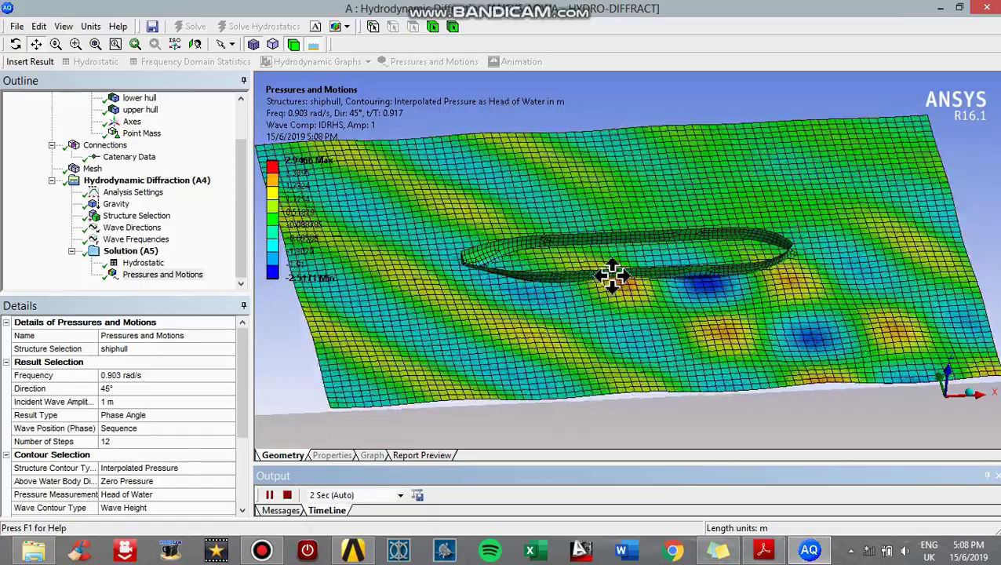
Step: Examine the animated wave surface and hull pressure contours from the side and from oblique angles
scroll(586, 296, up, 2)
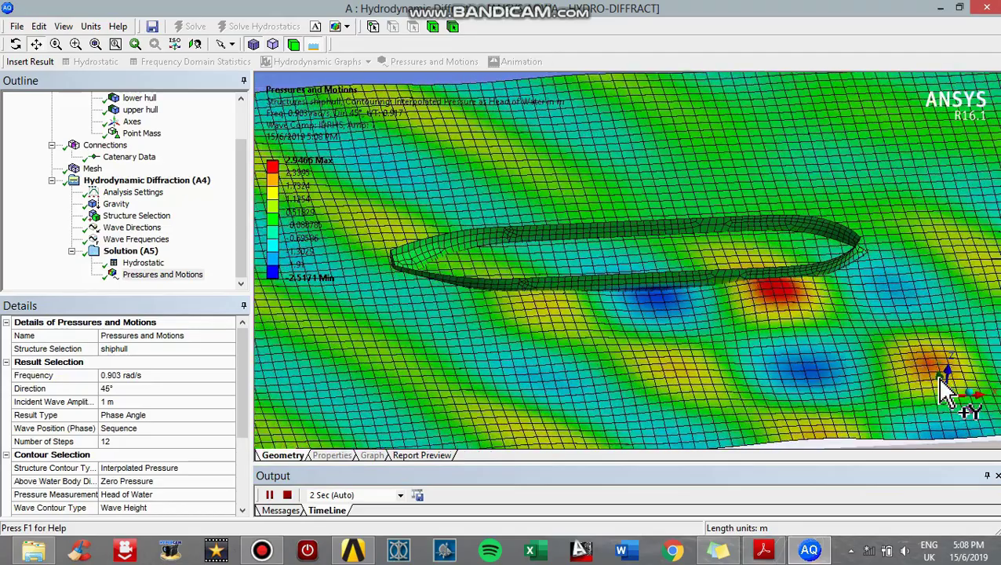
click(939, 380)
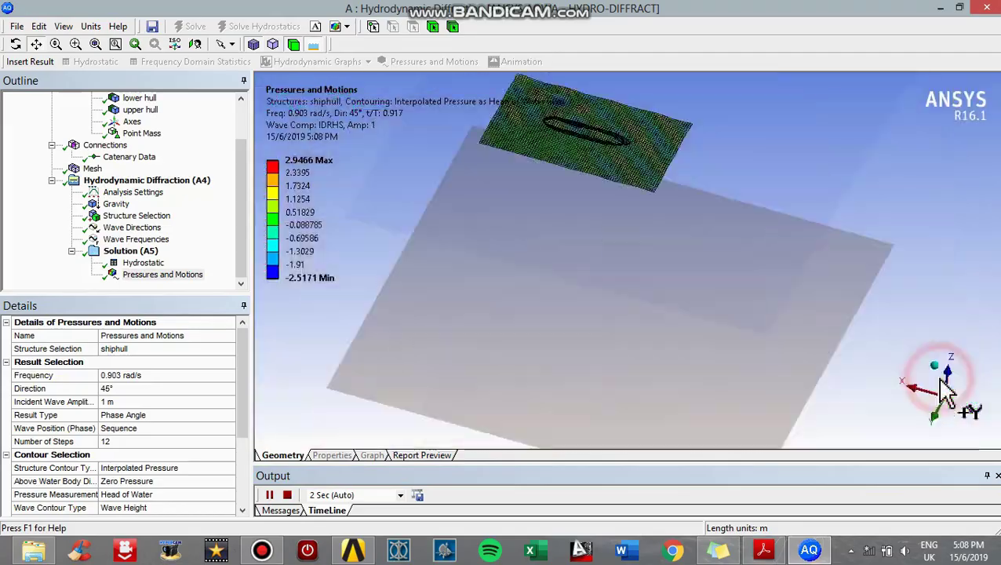
drag(657, 188, 693, 347)
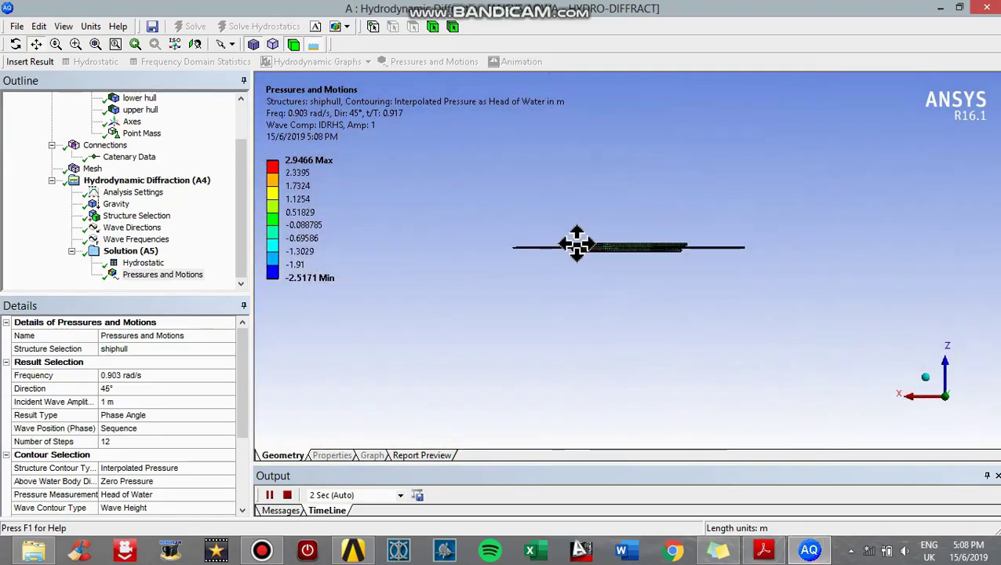
scroll(574, 243, up, 5)
drag(549, 264, 520, 334)
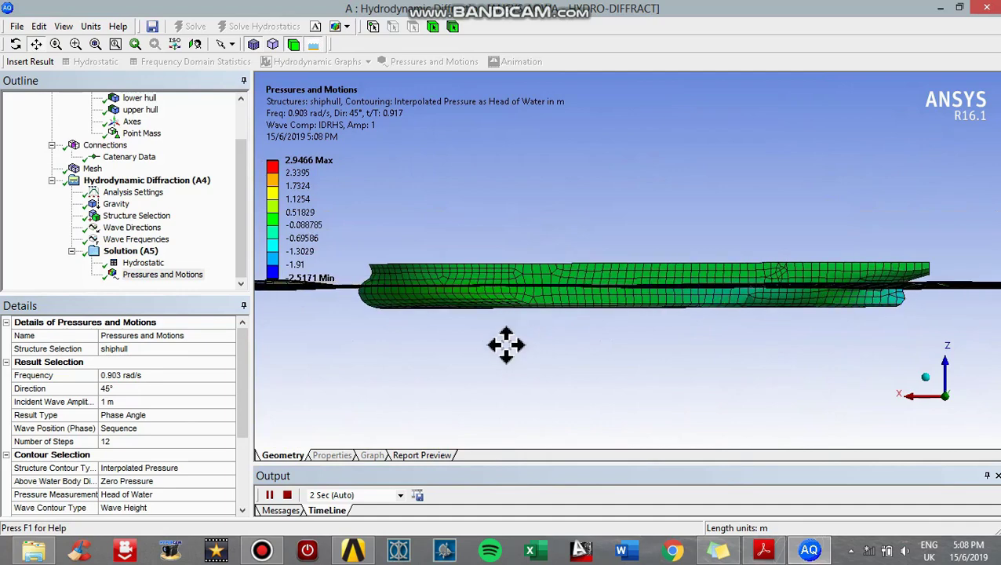
scroll(519, 339, up, 2)
scroll(519, 339, up, 1)
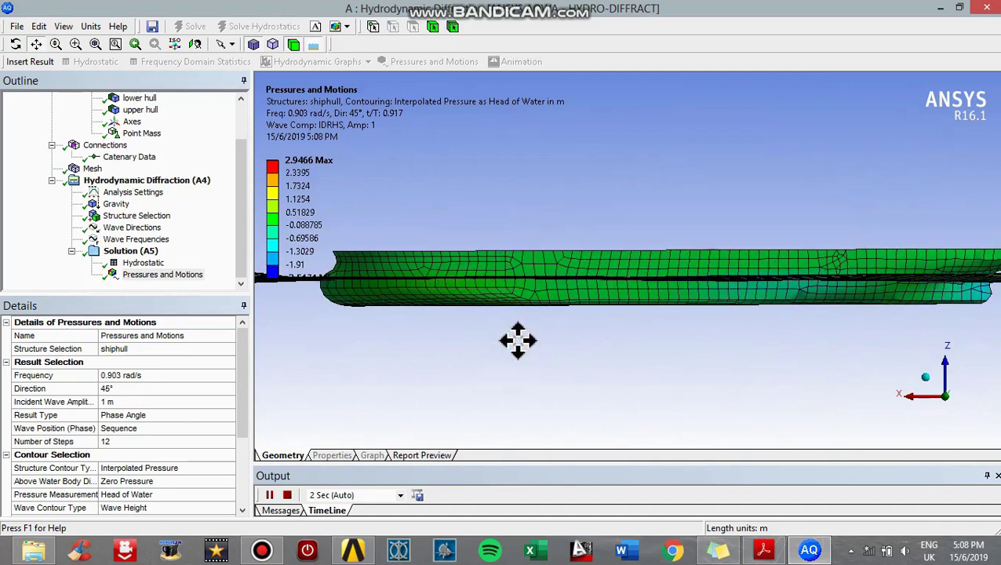
drag(517, 340, 500, 349)
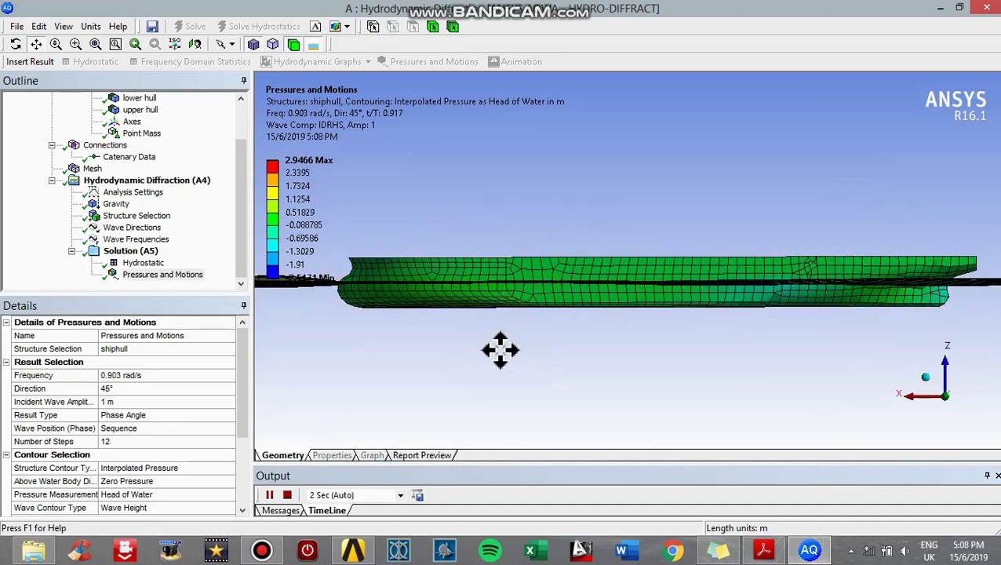
middle_drag(493, 341, 553, 344)
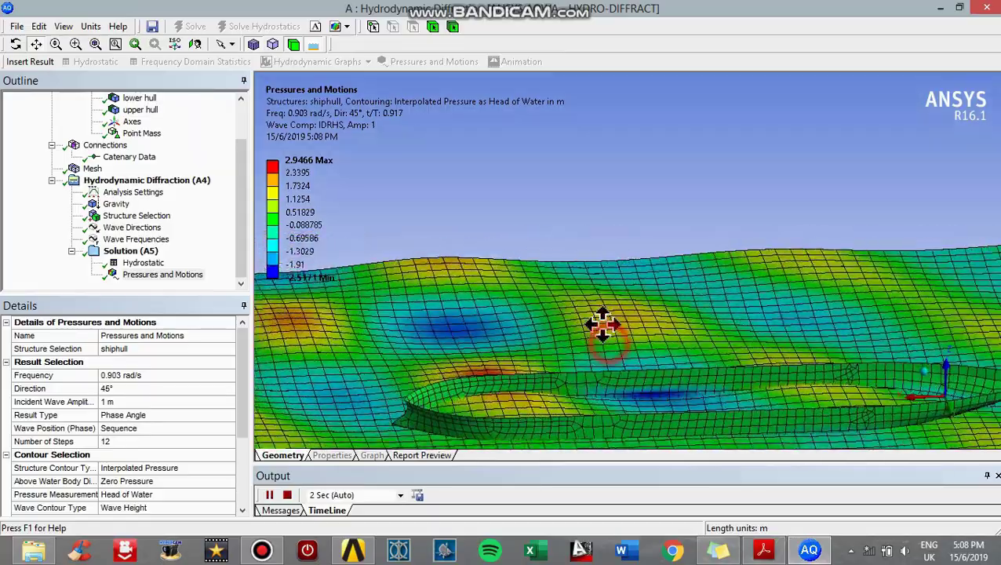
drag(603, 329, 571, 204)
scroll(571, 204, down, 4)
scroll(570, 204, down, 2)
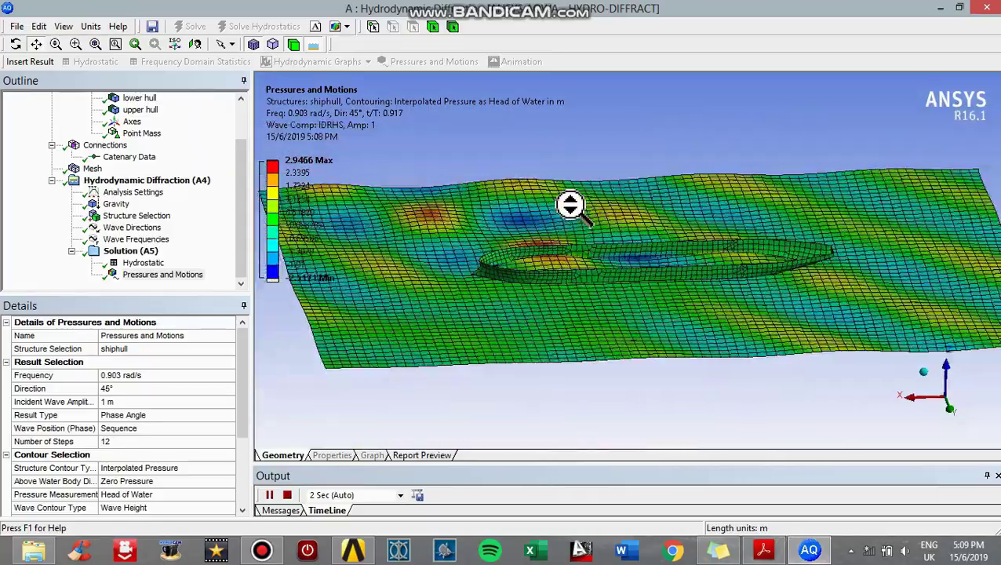